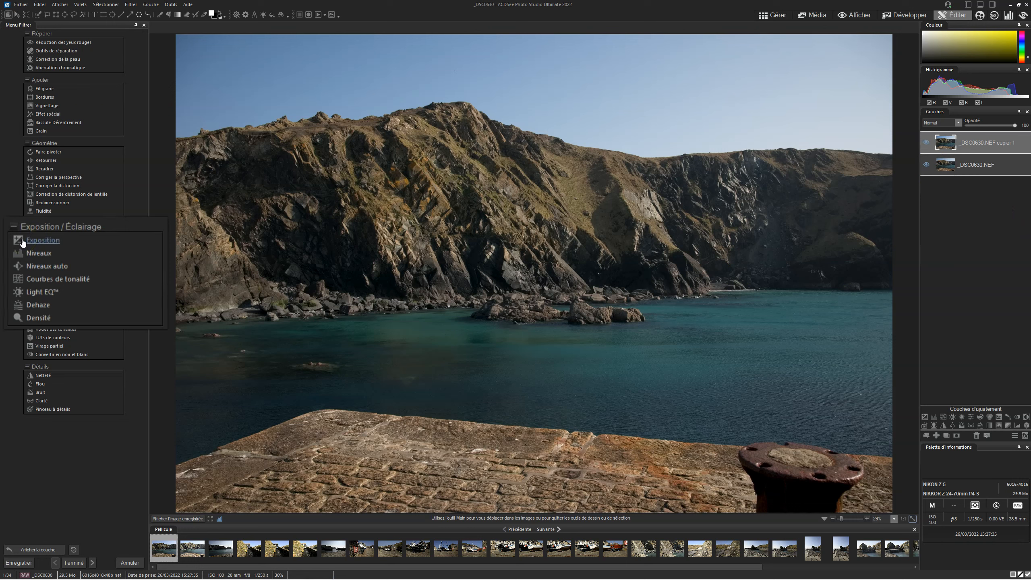
# Open the Exposition filter and review the channels, presets and gradient tools it offers.
pyautogui.click(36, 242)
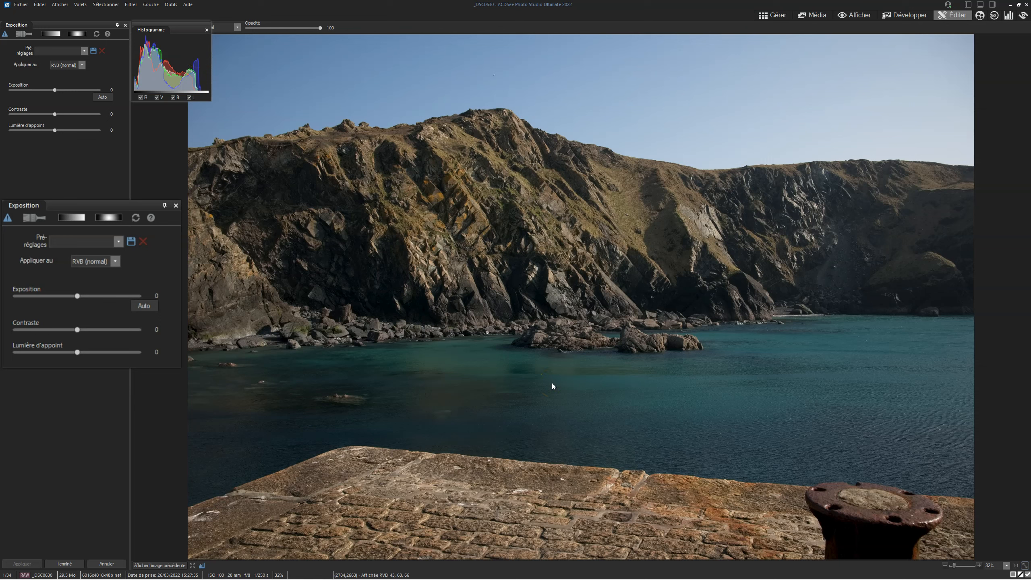
pyautogui.click(116, 260)
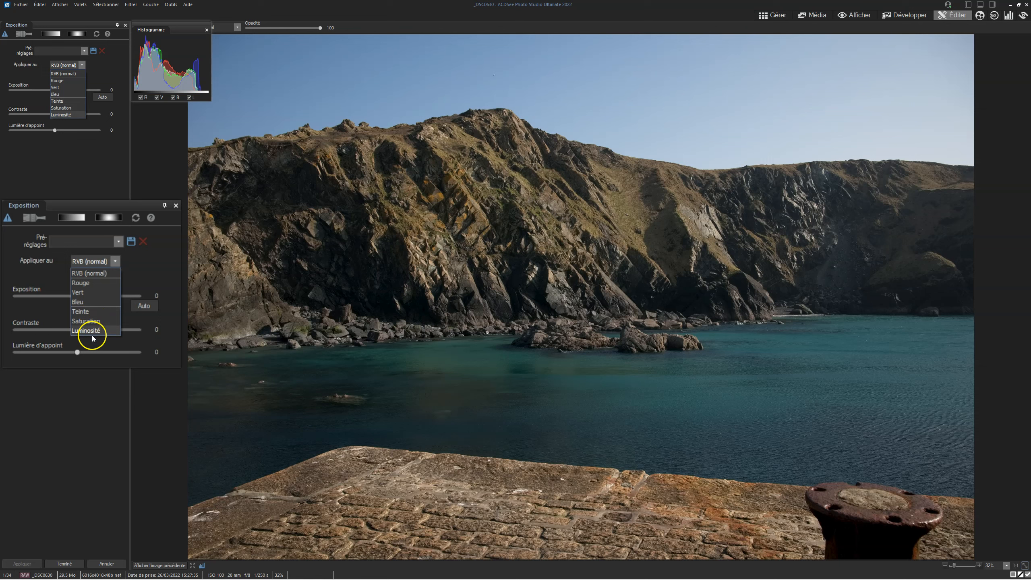
pyautogui.click(62, 219)
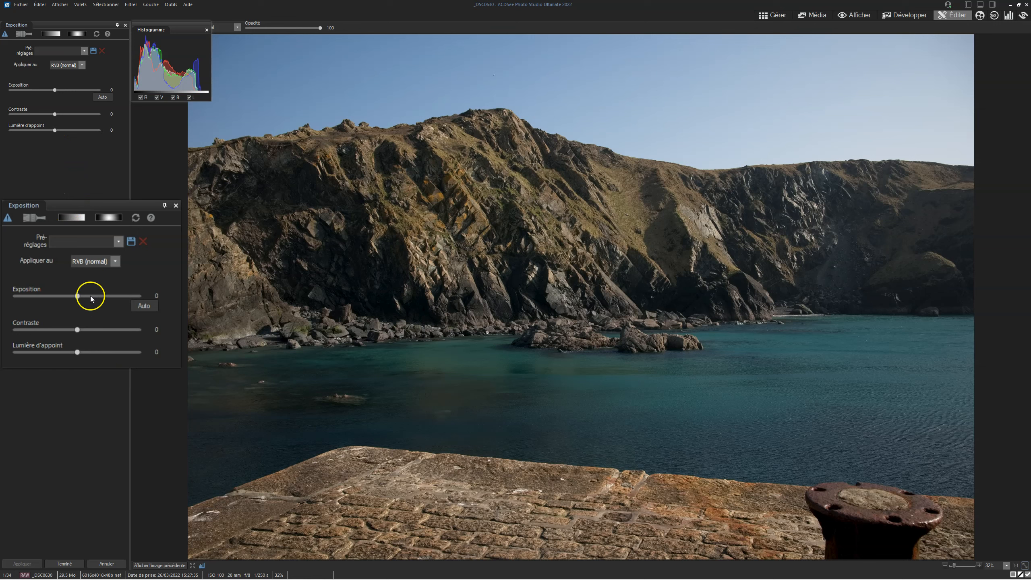
pyautogui.click(117, 242)
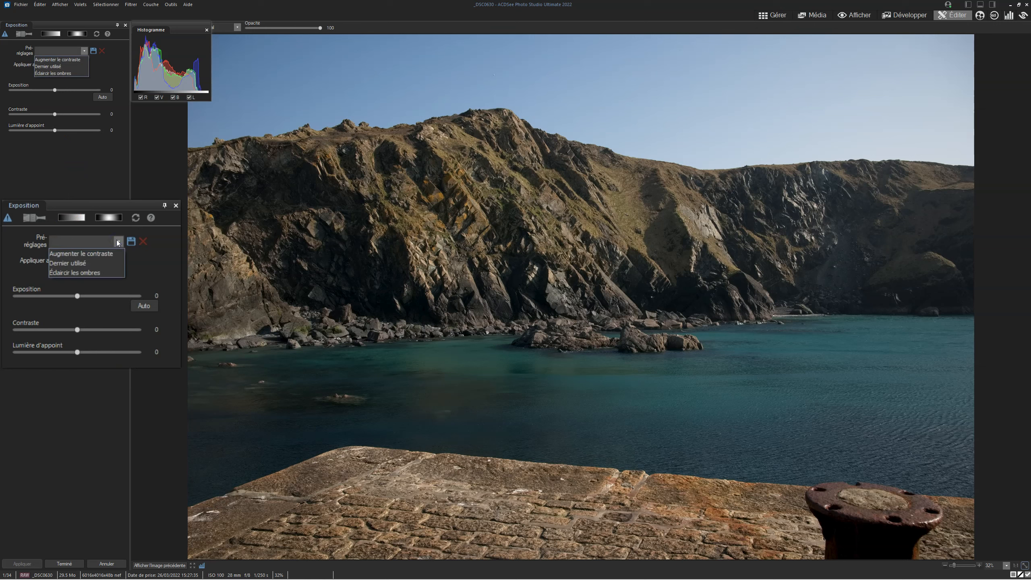
pyautogui.click(117, 242)
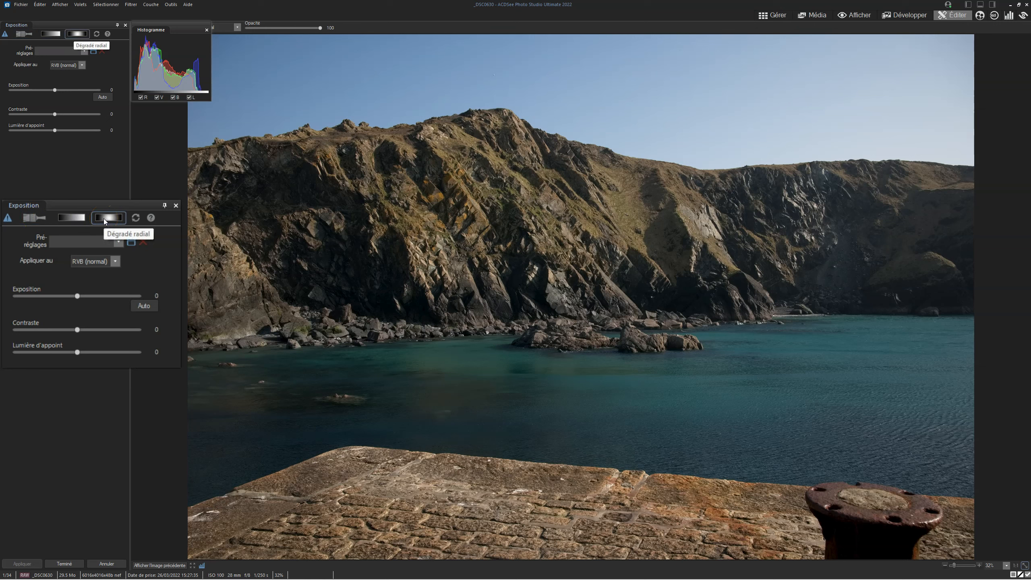
pyautogui.click(69, 218)
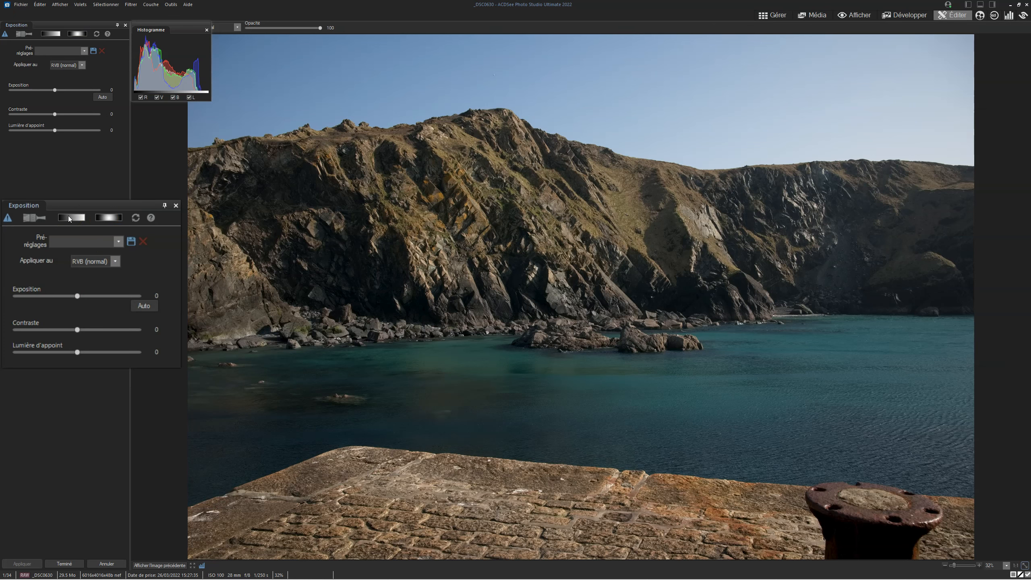
# Try the automatic exposure correction, comparing it with the previous image, and reset the filter settings.
pyautogui.click(145, 306)
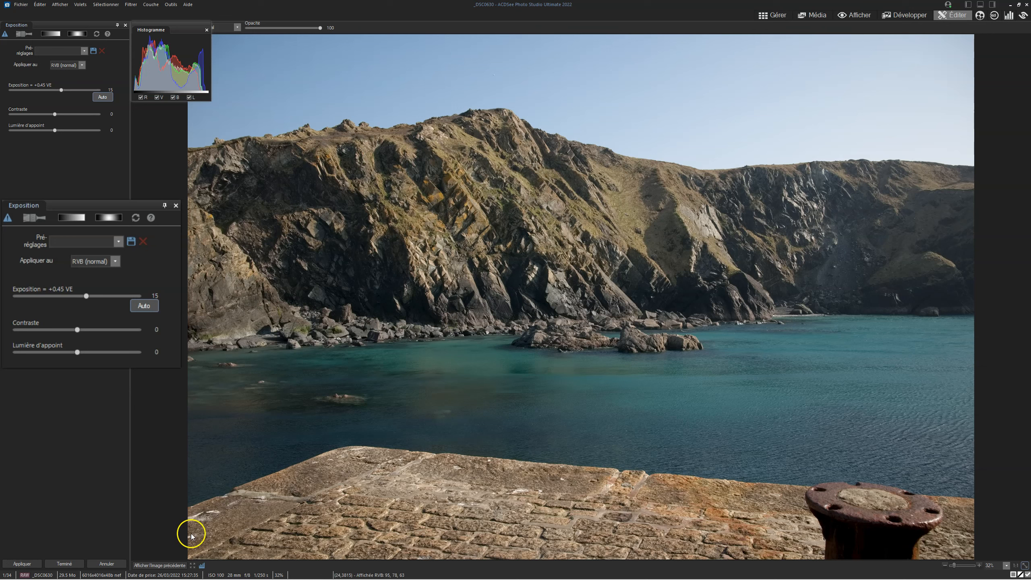
pyautogui.click(169, 566)
pyautogui.click(136, 221)
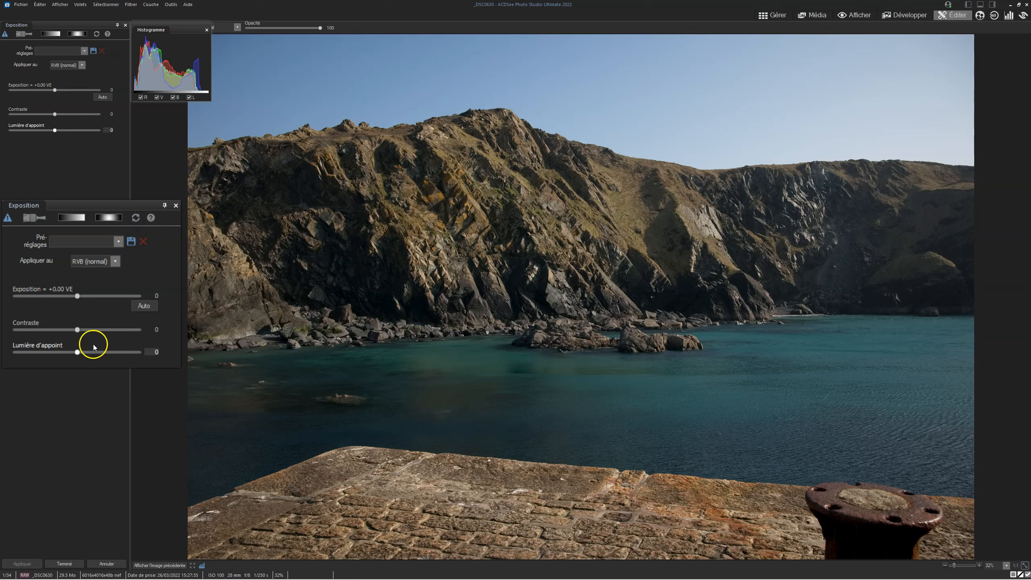
# Try exposure values of 34 and 79, check the clipped areas, and return the exposure to 0.
pyautogui.moveTo(77, 295); pyautogui.dragTo(98, 295)
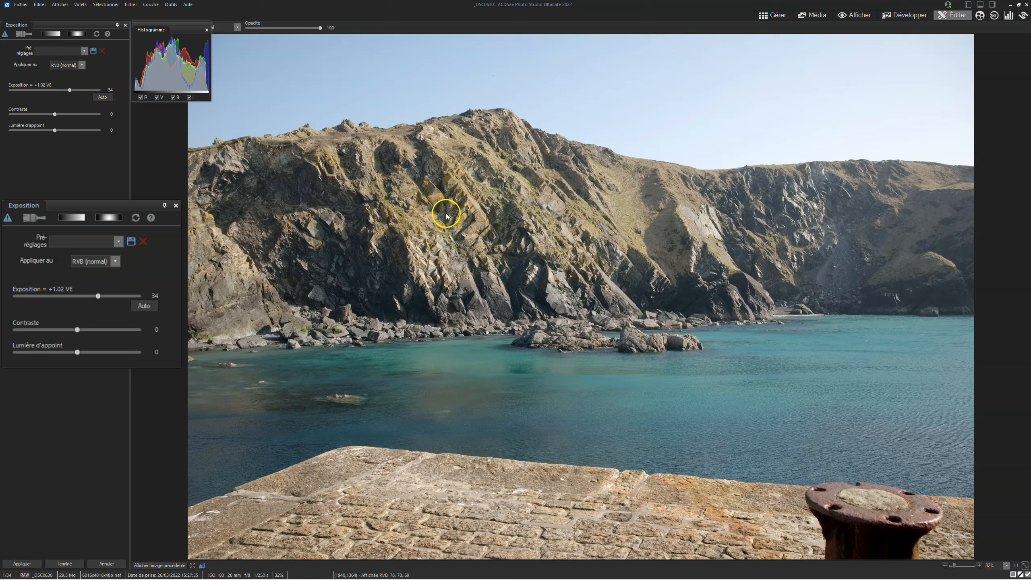
pyautogui.moveTo(98, 295); pyautogui.dragTo(126, 295)
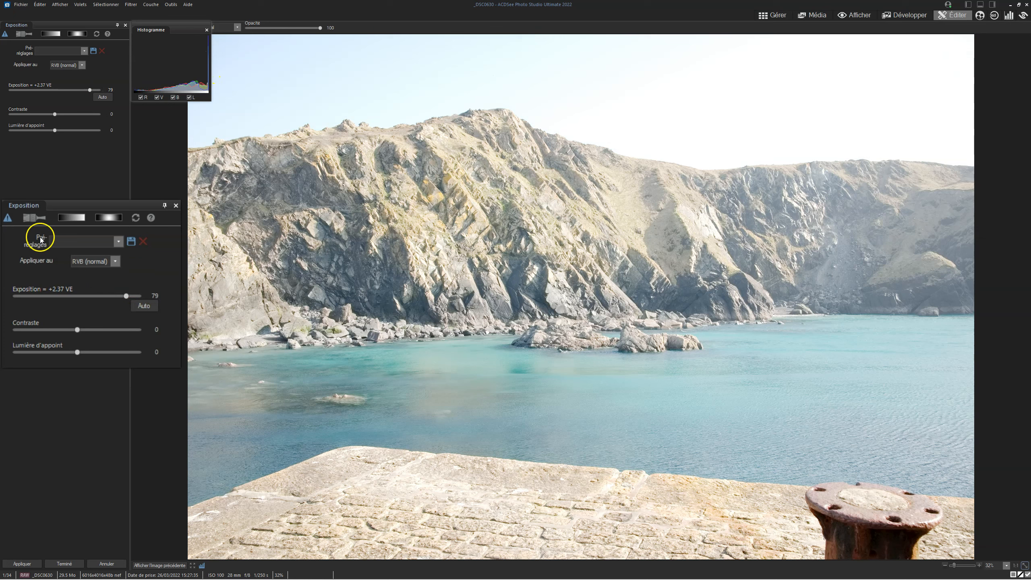
pyautogui.click(5, 219)
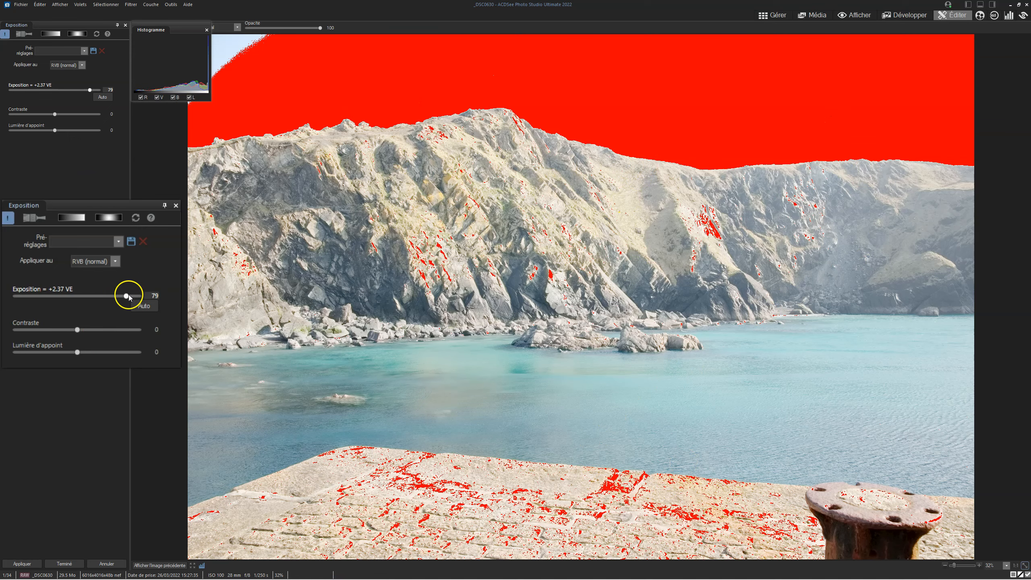
pyautogui.moveTo(125, 295); pyautogui.dragTo(77, 302)
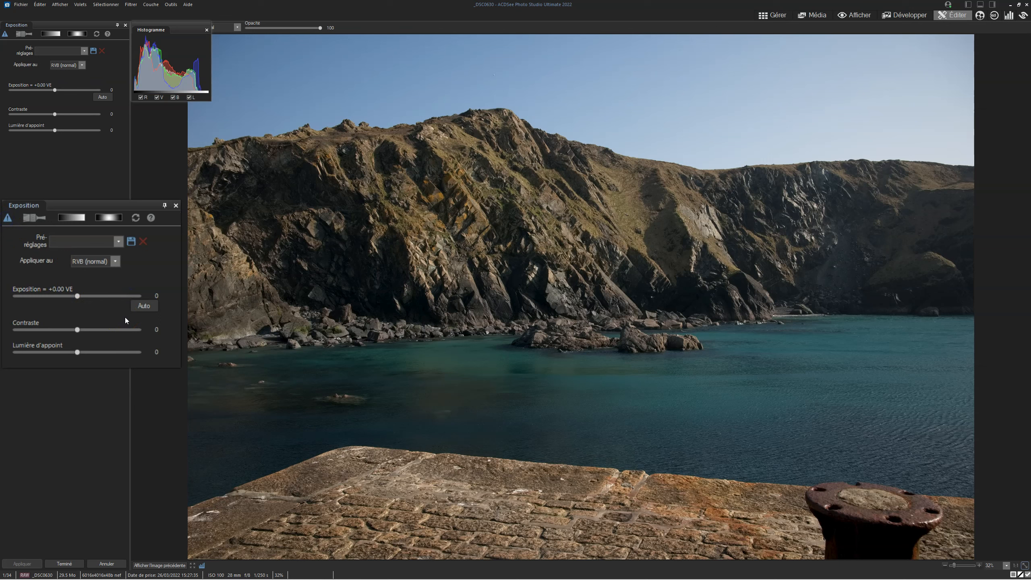
# Try exposure 24, contrast 24 and fill light 31 on the full RGB image, and reset the filter settings.
pyautogui.click(77, 330)
pyautogui.moveTo(77, 330); pyautogui.dragTo(100, 330)
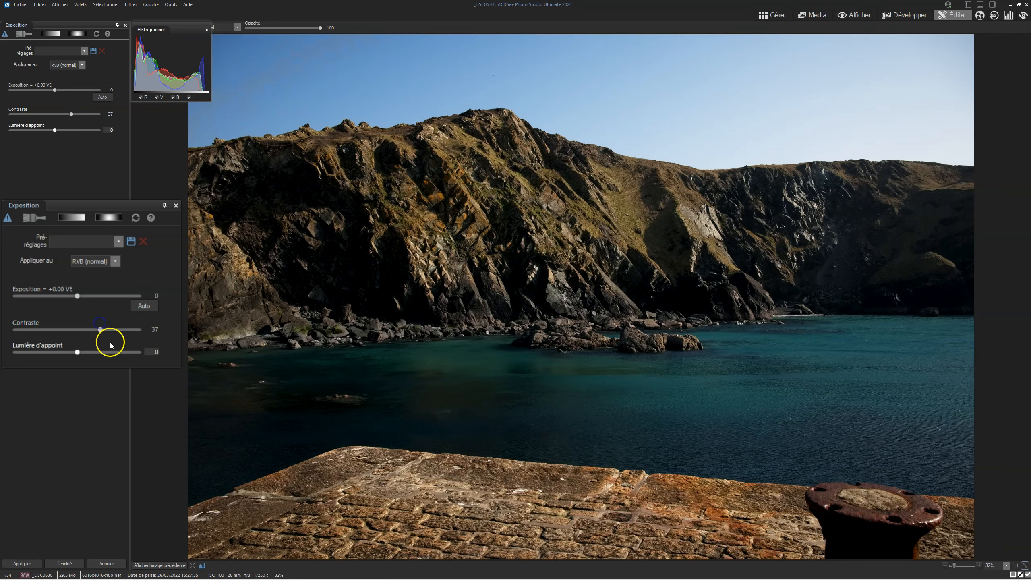
pyautogui.moveTo(77, 295); pyautogui.dragTo(93, 330)
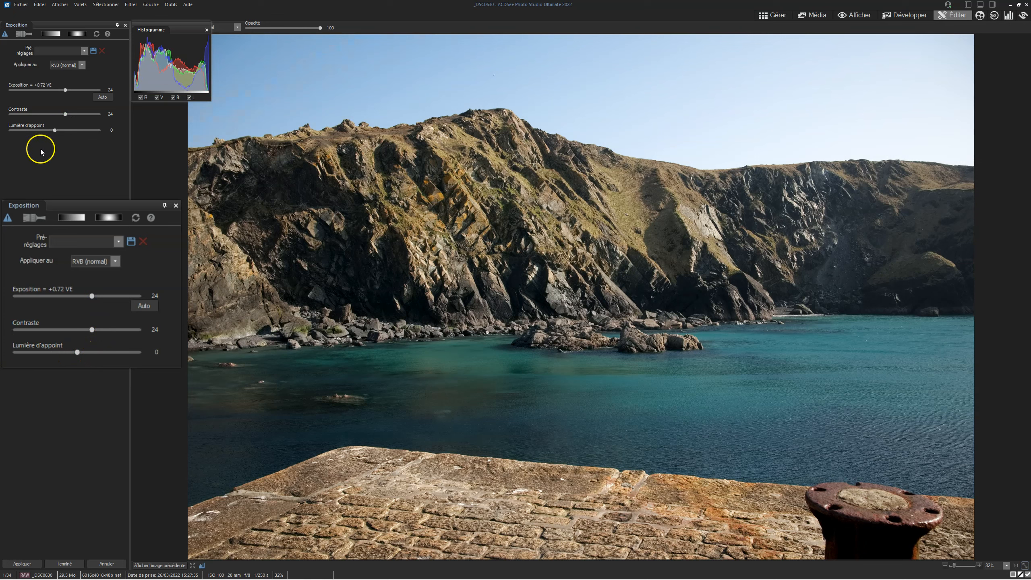
pyautogui.moveTo(76, 352)
pyautogui.mouseDown()
pyautogui.moveTo(102, 352)
pyautogui.moveTo(66, 352)
pyautogui.moveTo(97, 351)
pyautogui.mouseUp()
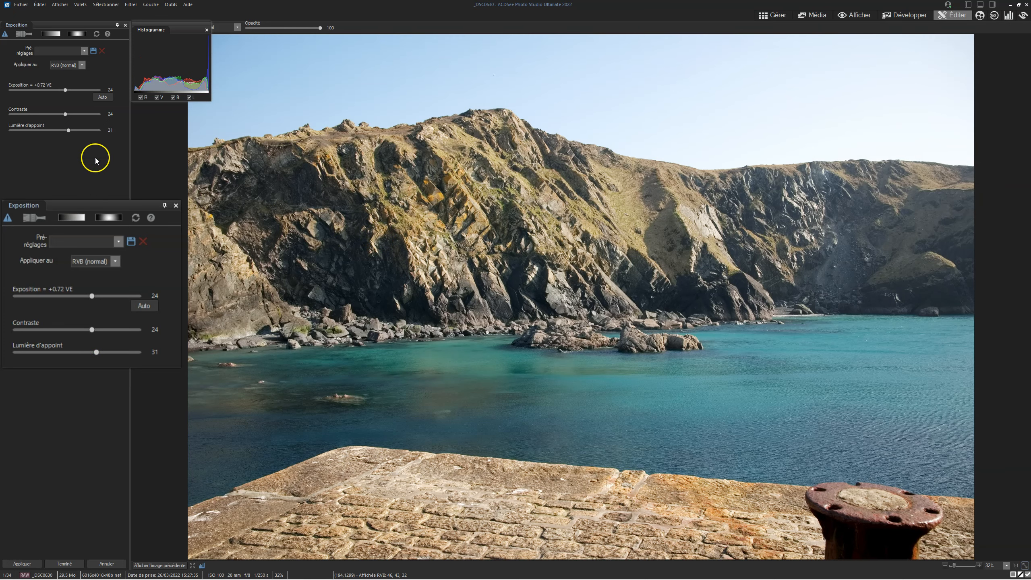
pyautogui.click(136, 218)
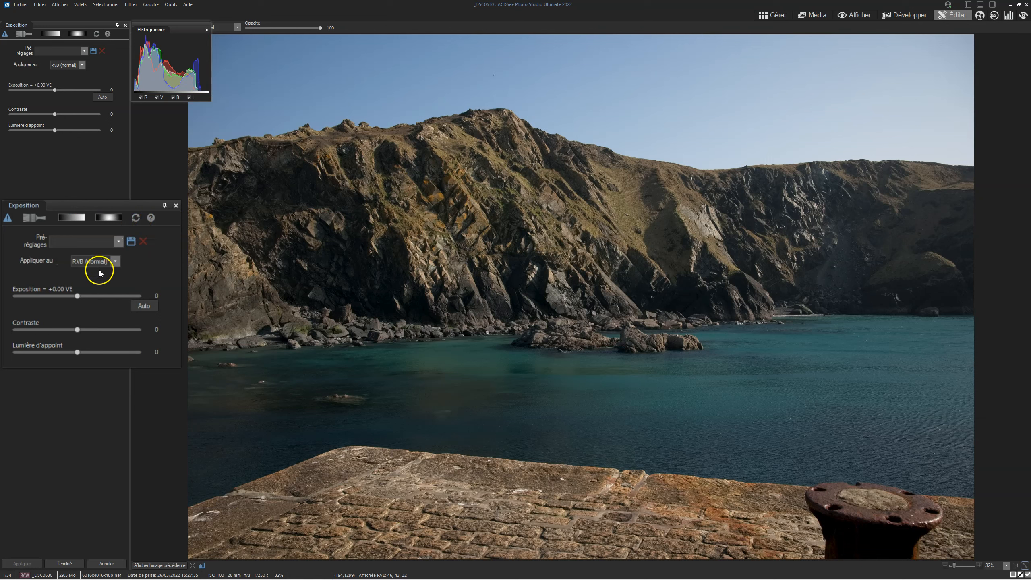
# Try exposure values of 63 and -51 on the red channel (Rouge) and return its exposure to 0.
pyautogui.click(116, 262)
pyautogui.click(89, 286)
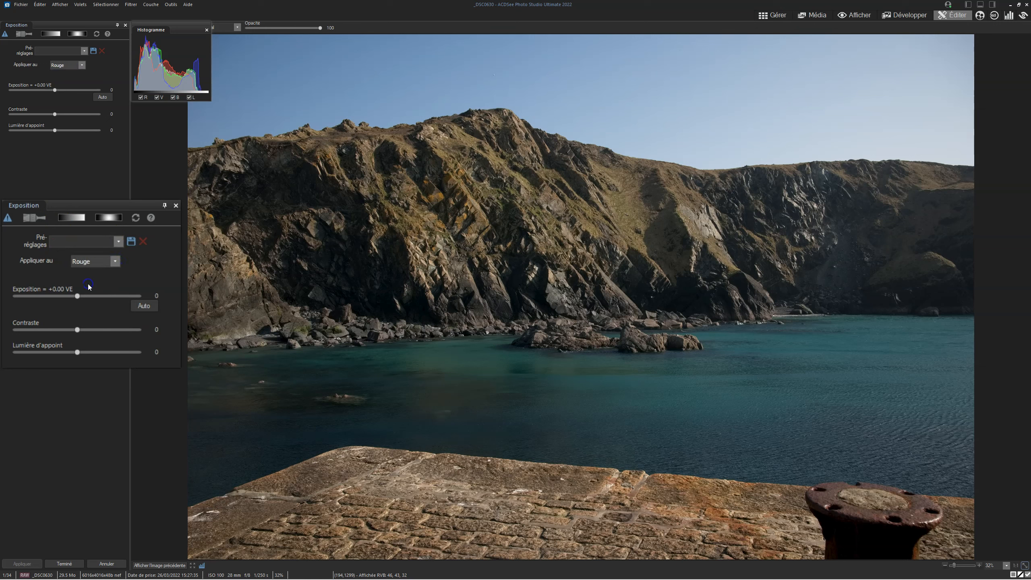
pyautogui.moveTo(75, 296); pyautogui.dragTo(115, 292)
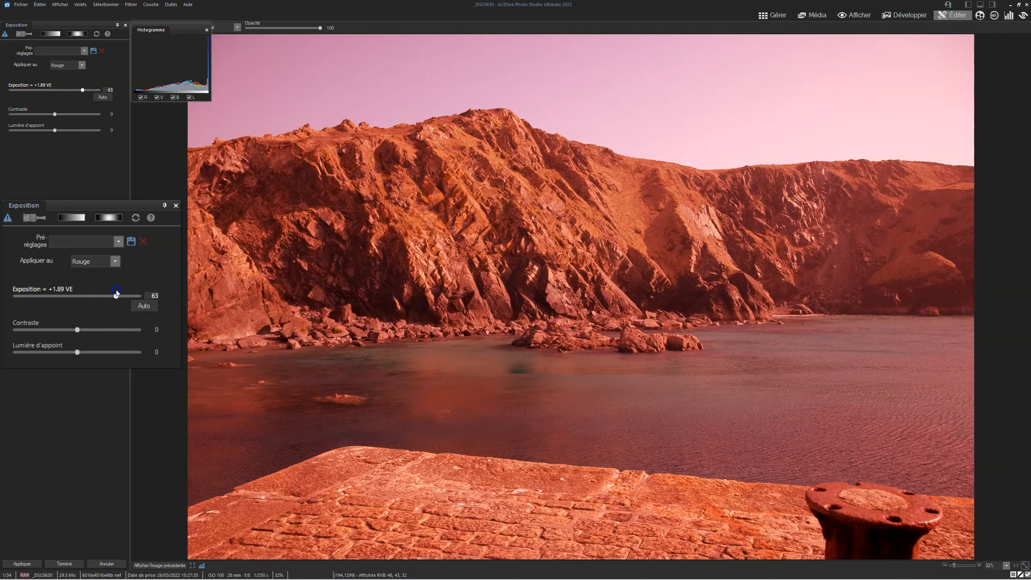
pyautogui.moveTo(114, 294); pyautogui.dragTo(46, 297)
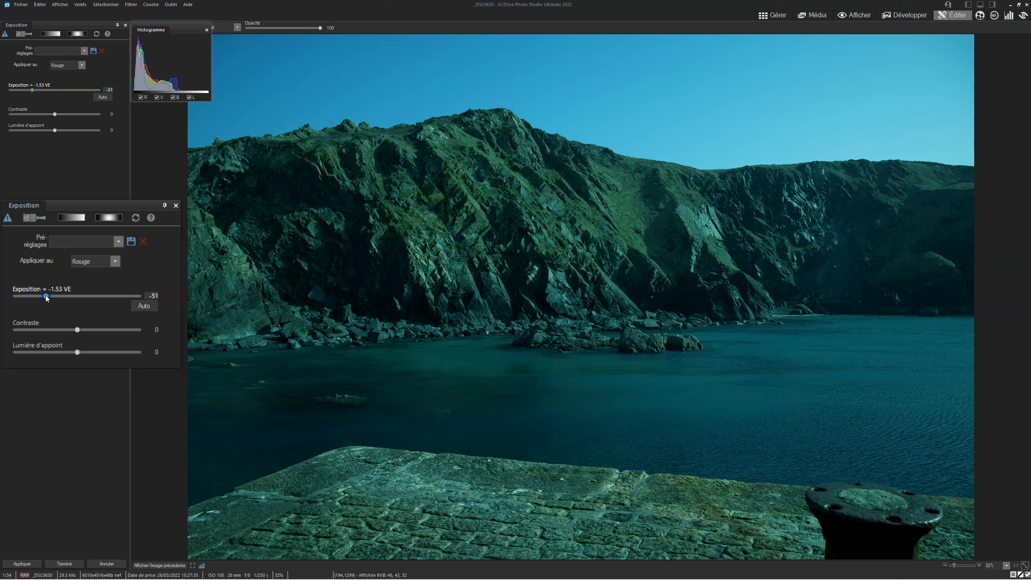
pyautogui.moveTo(46, 296); pyautogui.dragTo(69, 297)
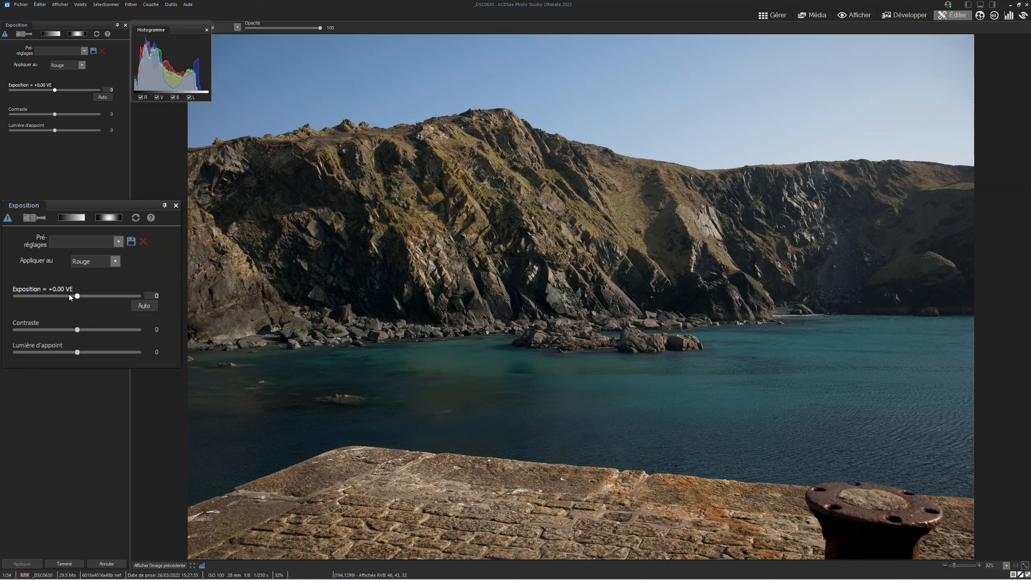
pyautogui.click(69, 302)
# Try adjusting the red channel's contrast and a fill light of -87, and reset both to 0.
pyautogui.moveTo(77, 329)
pyautogui.mouseDown()
pyautogui.moveTo(105, 330)
pyautogui.moveTo(48, 325)
pyautogui.moveTo(109, 323)
pyautogui.moveTo(31, 328)
pyautogui.moveTo(127, 332)
pyautogui.moveTo(77, 329)
pyautogui.mouseUp()
pyautogui.doubleClick(90, 331)
pyautogui.click(86, 355)
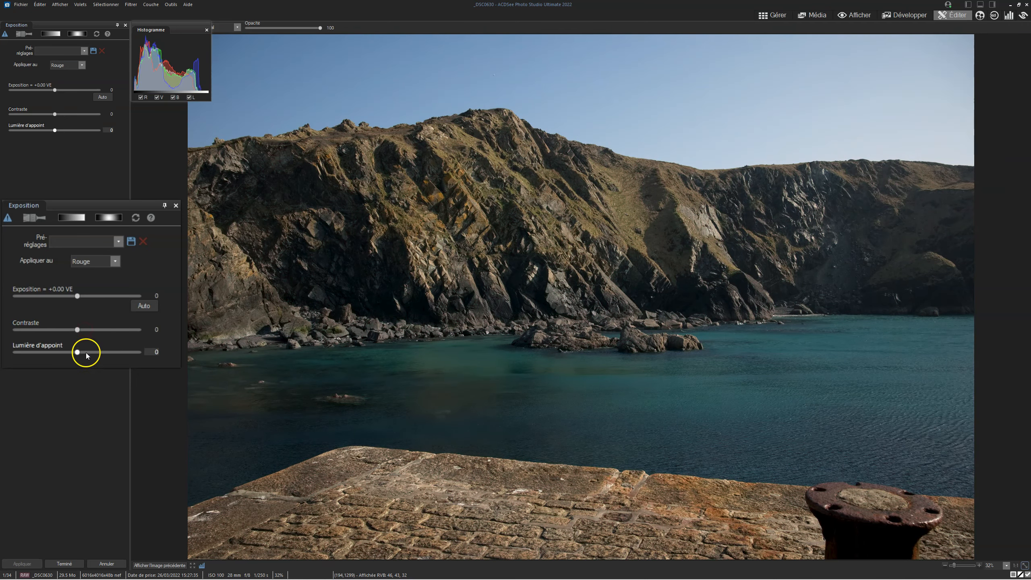
pyautogui.moveTo(77, 351); pyautogui.dragTo(23, 349)
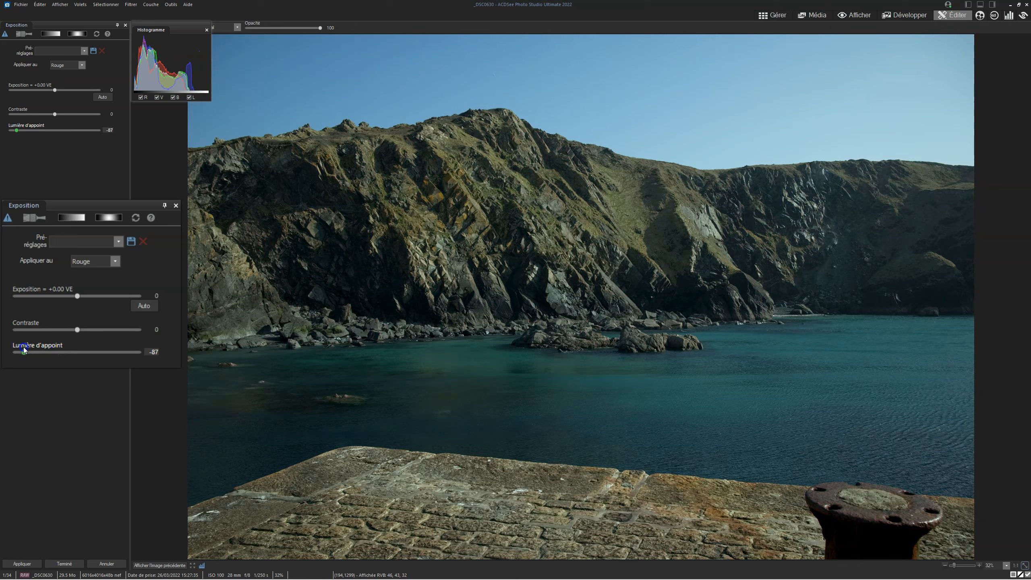
pyautogui.doubleClick(23, 350)
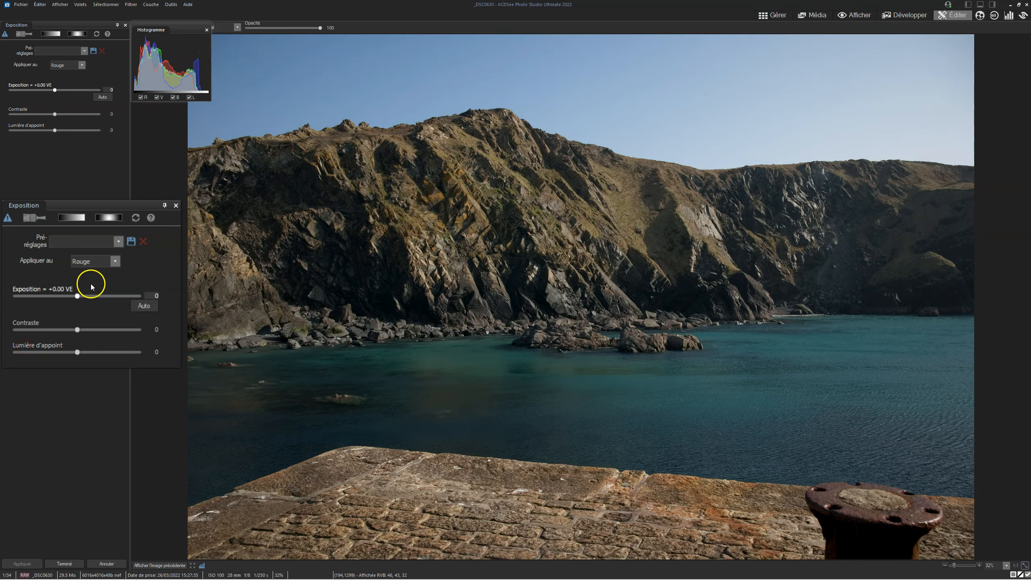
# Try an exposure of -48 on the green channel (Vert) and reset it to 0.
pyautogui.click(109, 265)
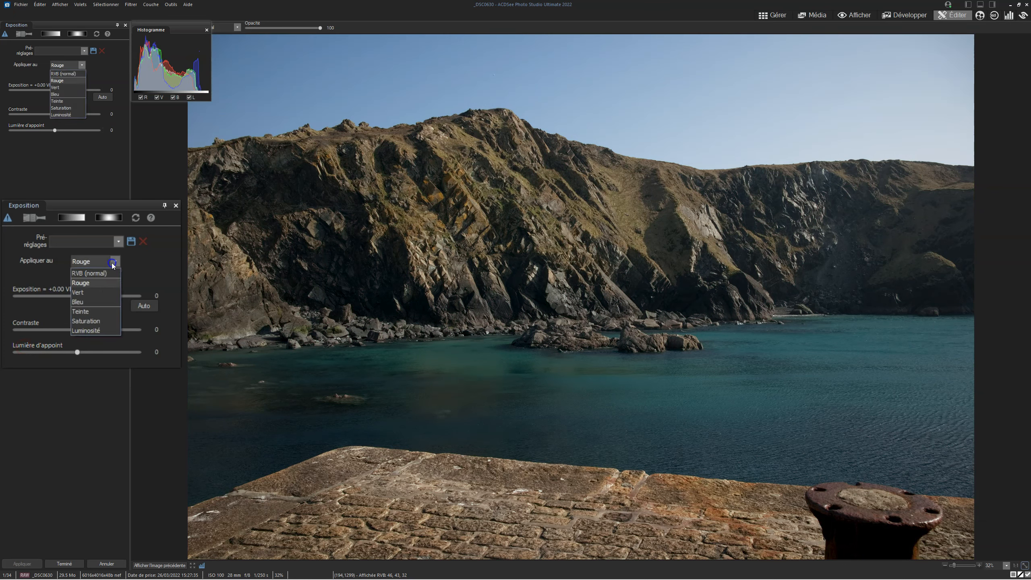
pyautogui.click(91, 292)
pyautogui.moveTo(77, 296); pyautogui.dragTo(47, 295)
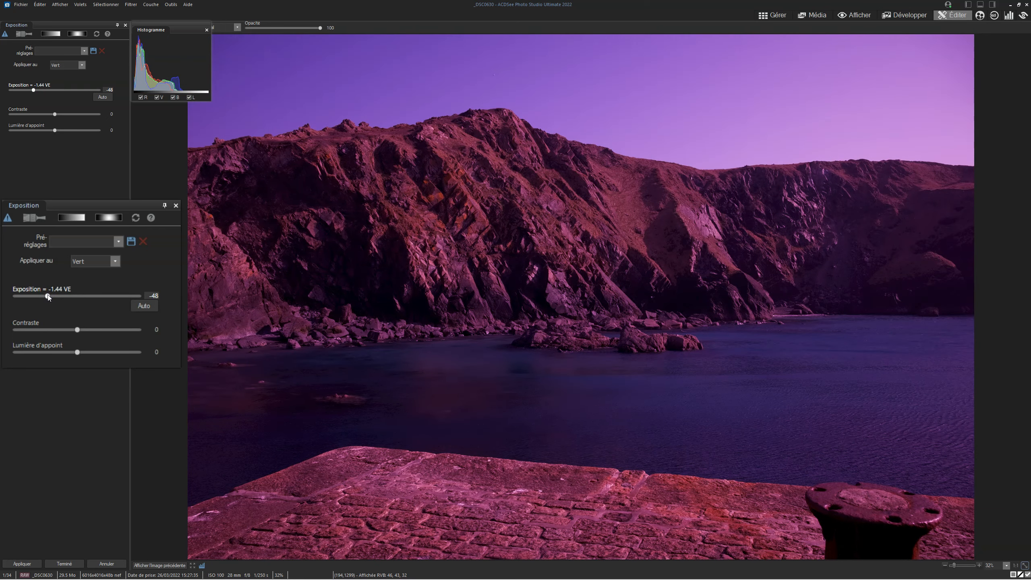
pyautogui.doubleClick(47, 295)
# Try a contrast of 68 and a fill light of -71 on the green channel, resetting each to 0.
pyautogui.moveTo(77, 329); pyautogui.dragTo(120, 332)
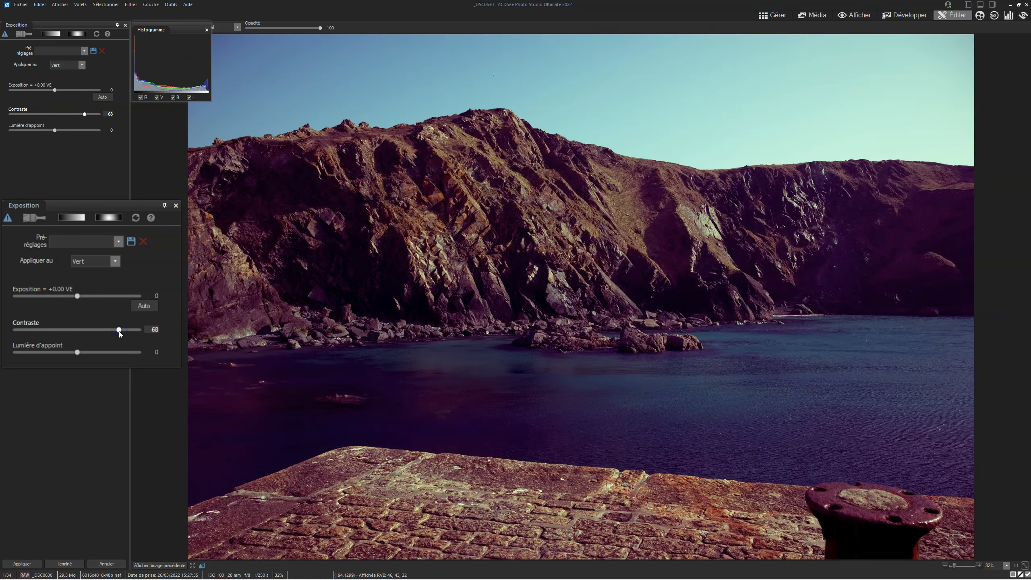
pyautogui.doubleClick(119, 331)
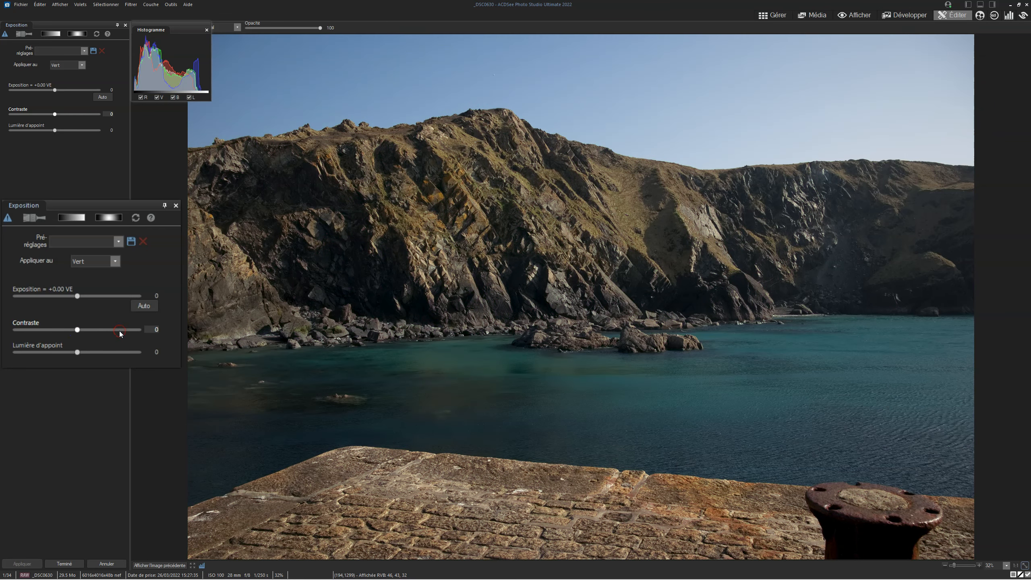
pyautogui.click(97, 265)
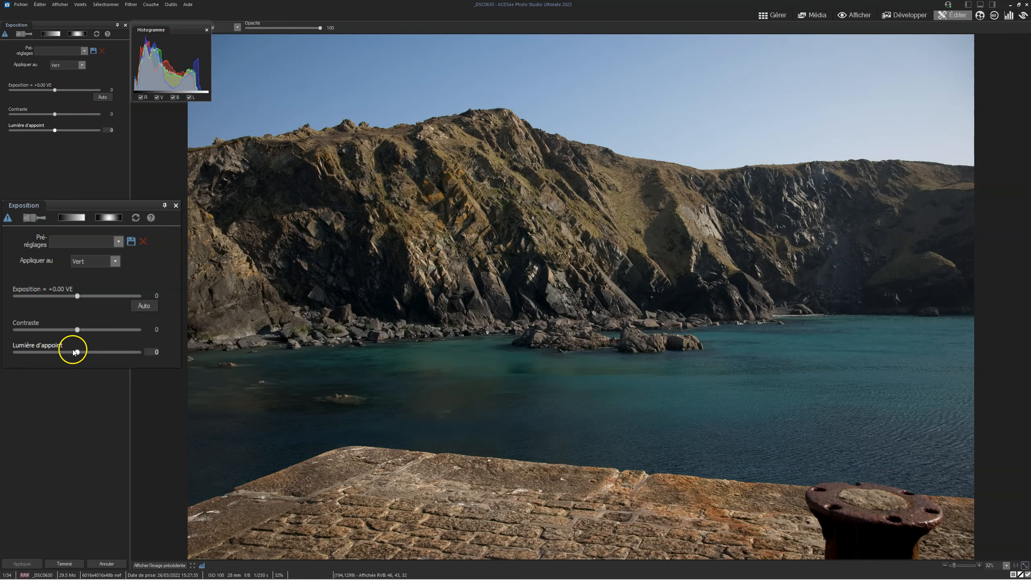
pyautogui.moveTo(76, 352); pyautogui.dragTo(34, 349)
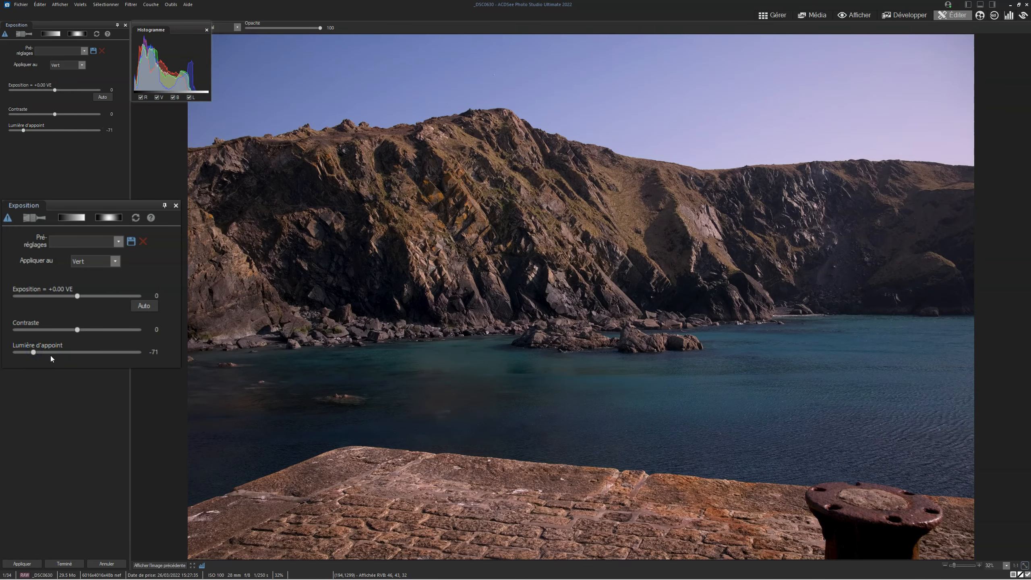
pyautogui.rightClick(33, 350)
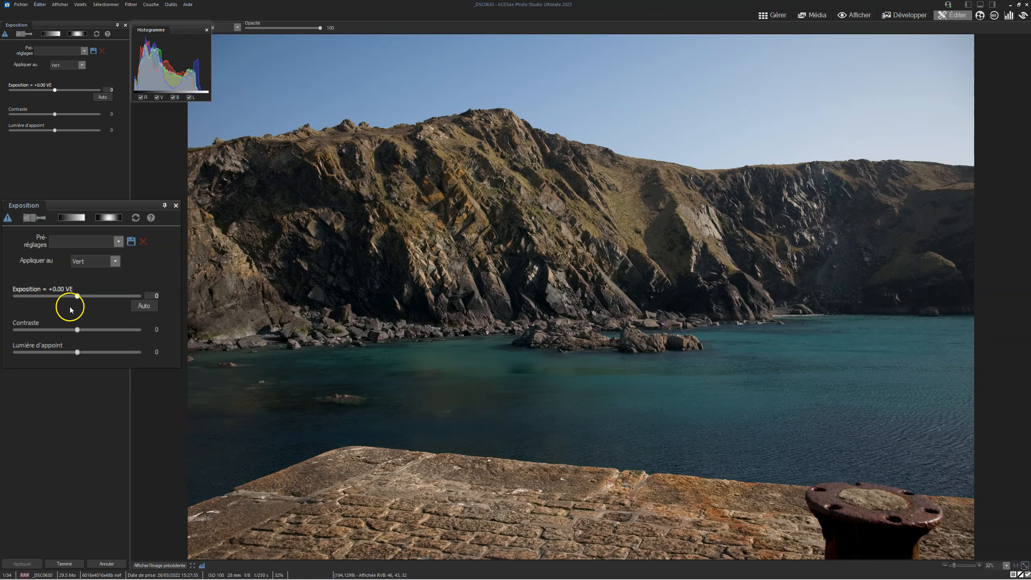
# Try altering the exposure and contrast of the blue channel (Bleu) and reset both to 0.
pyautogui.click(114, 261)
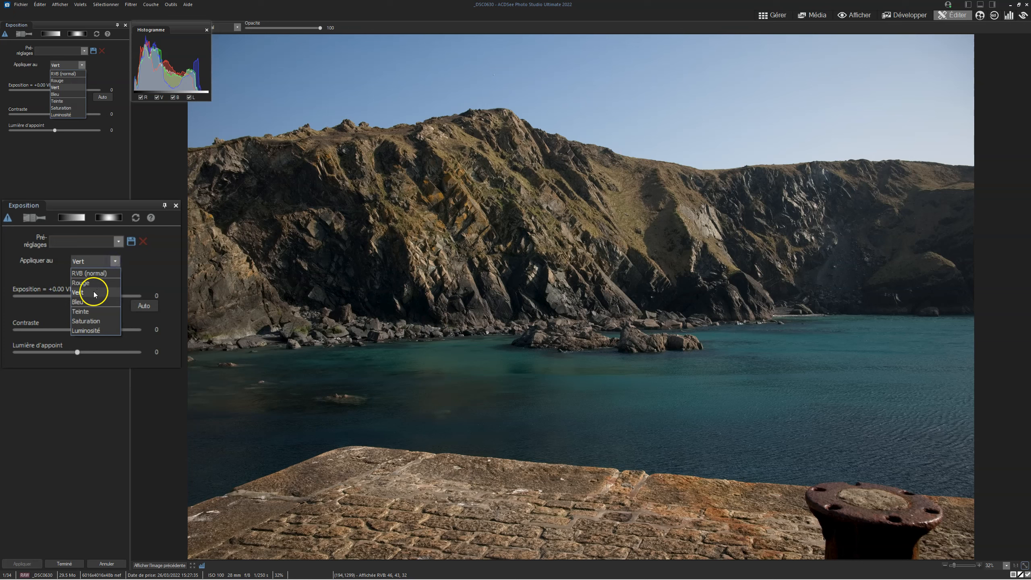
pyautogui.click(88, 301)
pyautogui.click(84, 296)
pyautogui.moveTo(83, 296); pyautogui.dragTo(36, 288)
pyautogui.doubleClick(35, 288)
pyautogui.moveTo(77, 329); pyautogui.dragTo(79, 353)
pyautogui.doubleClick(87, 330)
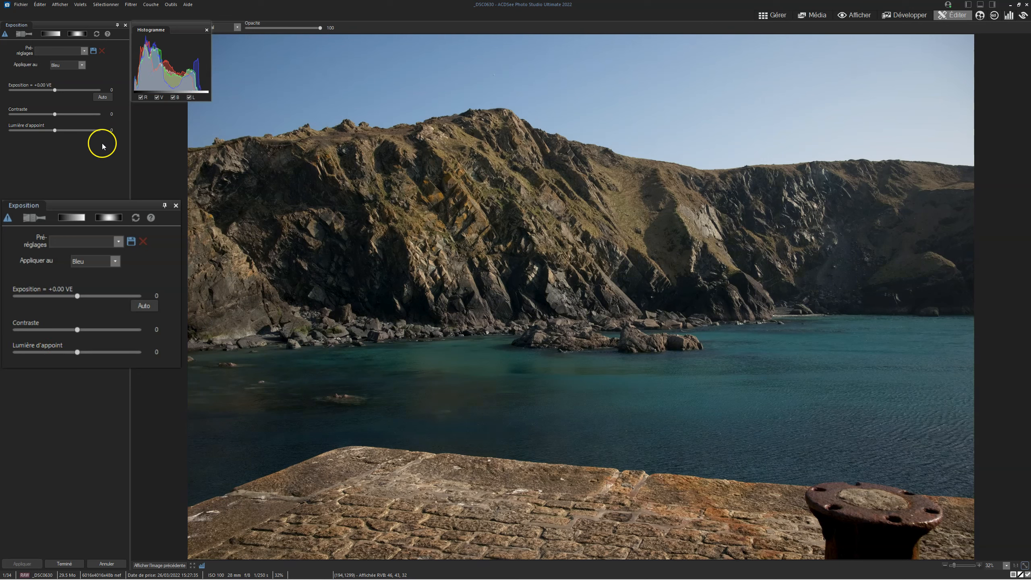
# Try the exposure, a contrast of 46 and a fill light of 49 on the hue channel (Teinte), resetting each to 0.
pyautogui.click(81, 64)
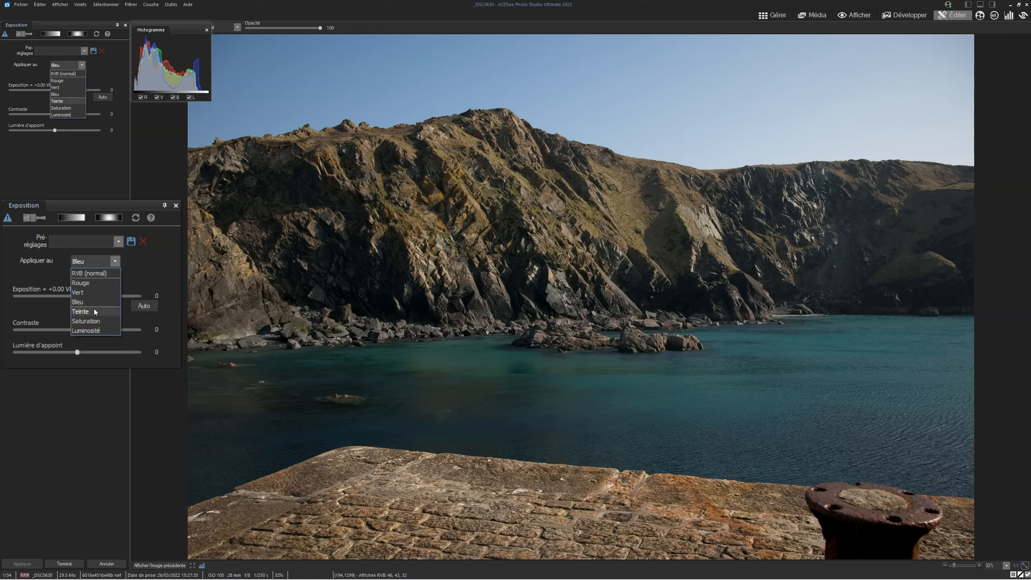
pyautogui.click(94, 311)
pyautogui.click(77, 295)
pyautogui.moveTo(78, 296)
pyautogui.mouseDown()
pyautogui.moveTo(94, 295)
pyautogui.moveTo(51, 295)
pyautogui.moveTo(114, 294)
pyautogui.moveTo(80, 294)
pyautogui.mouseUp()
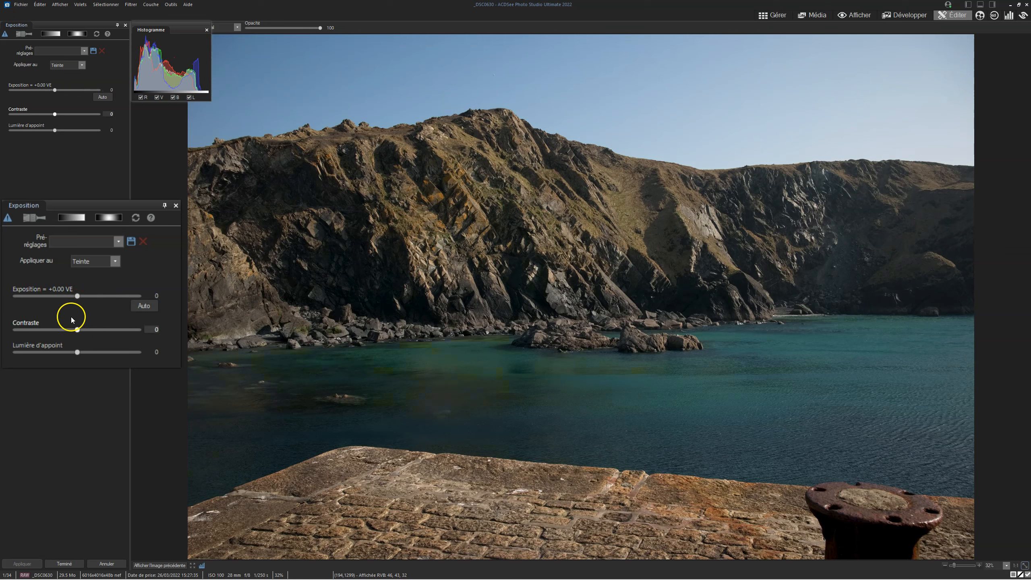
pyautogui.moveTo(77, 330); pyautogui.dragTo(115, 323)
pyautogui.rightClick(107, 326)
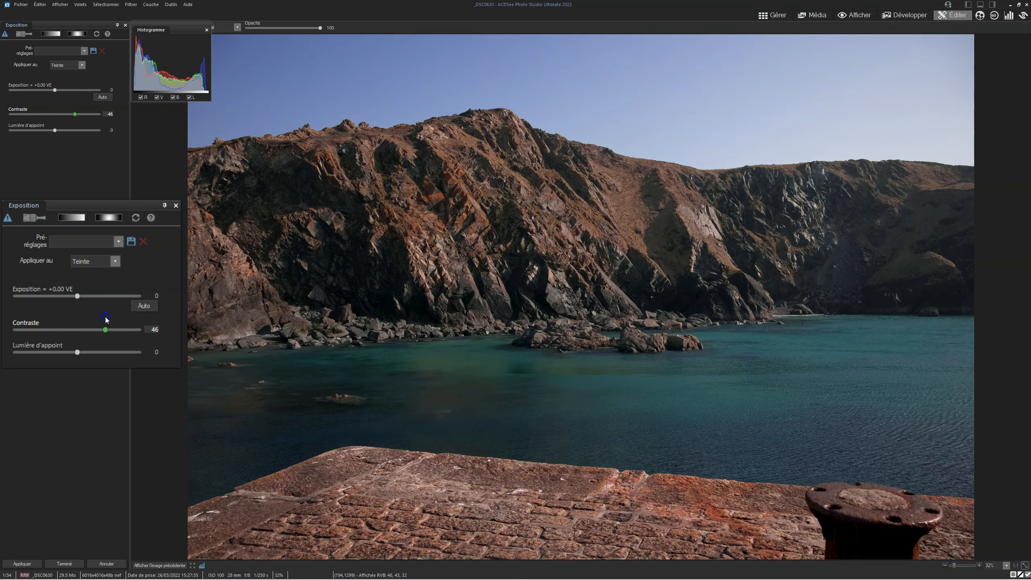
pyautogui.moveTo(77, 352); pyautogui.dragTo(108, 351)
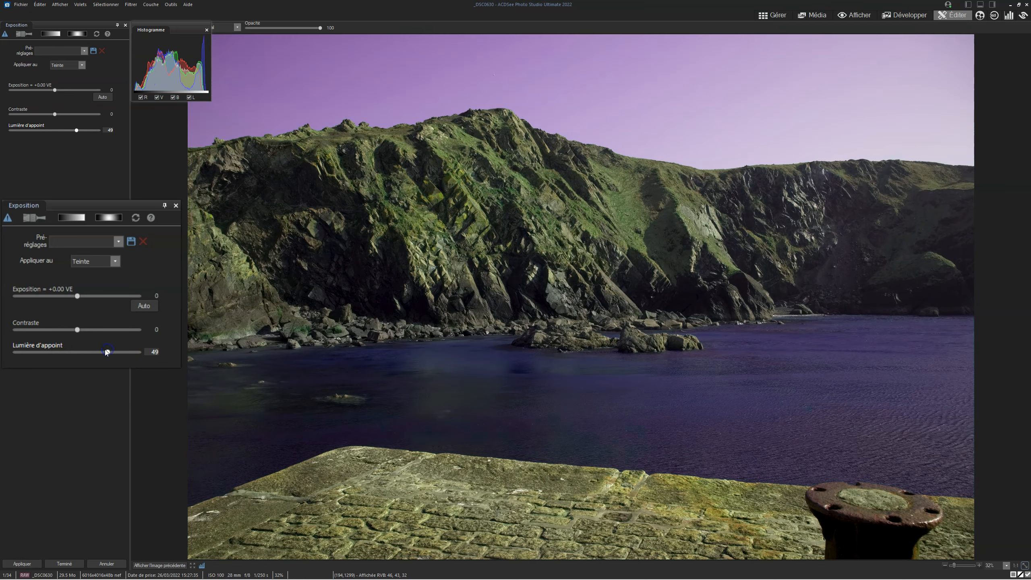
pyautogui.doubleClick(106, 352)
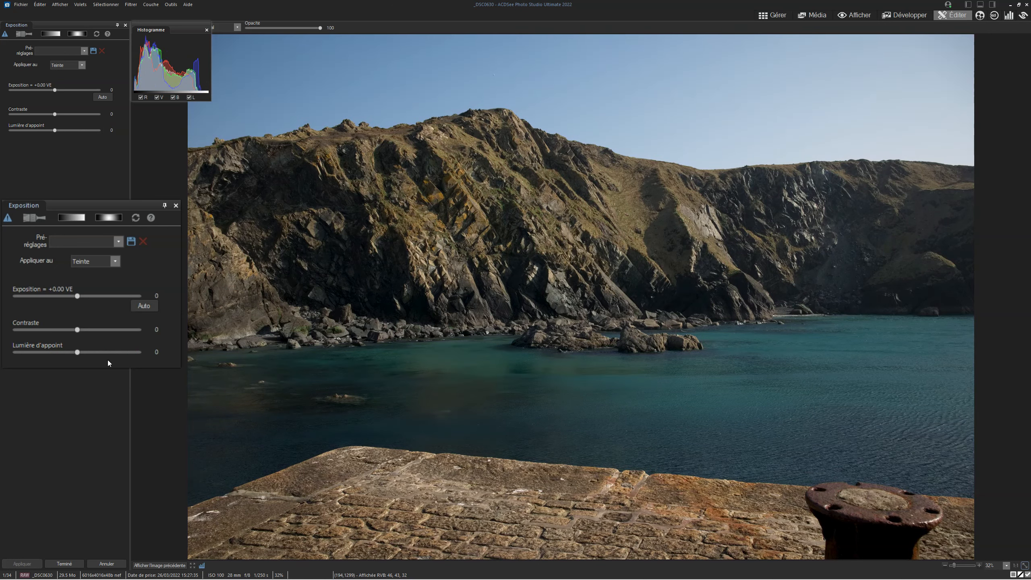
# Try an exposure of -100 and a higher one on the Saturation channel, and reset it to 0.
pyautogui.click(115, 261)
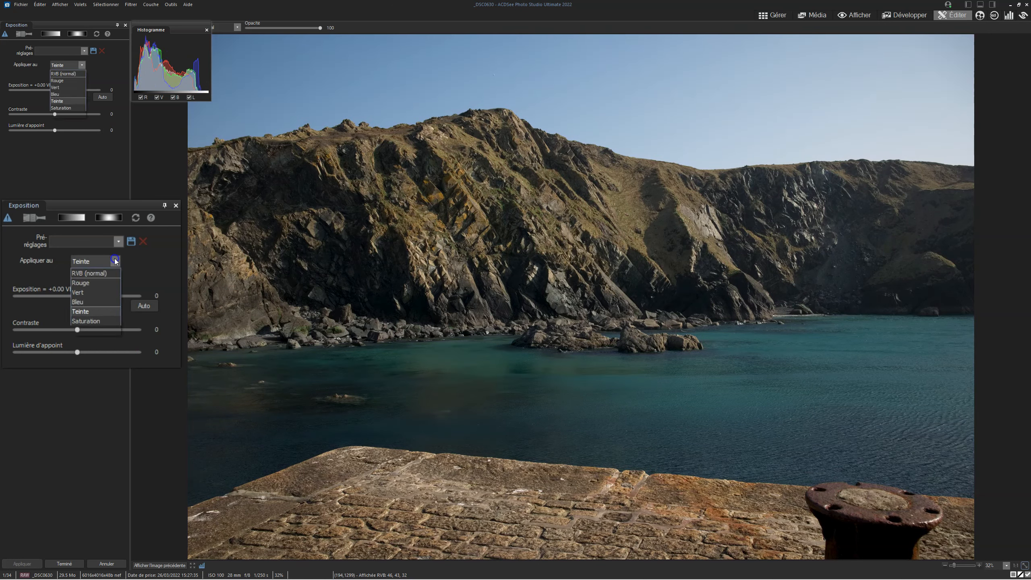
pyautogui.click(91, 321)
pyautogui.moveTo(83, 302); pyautogui.dragTo(14, 296)
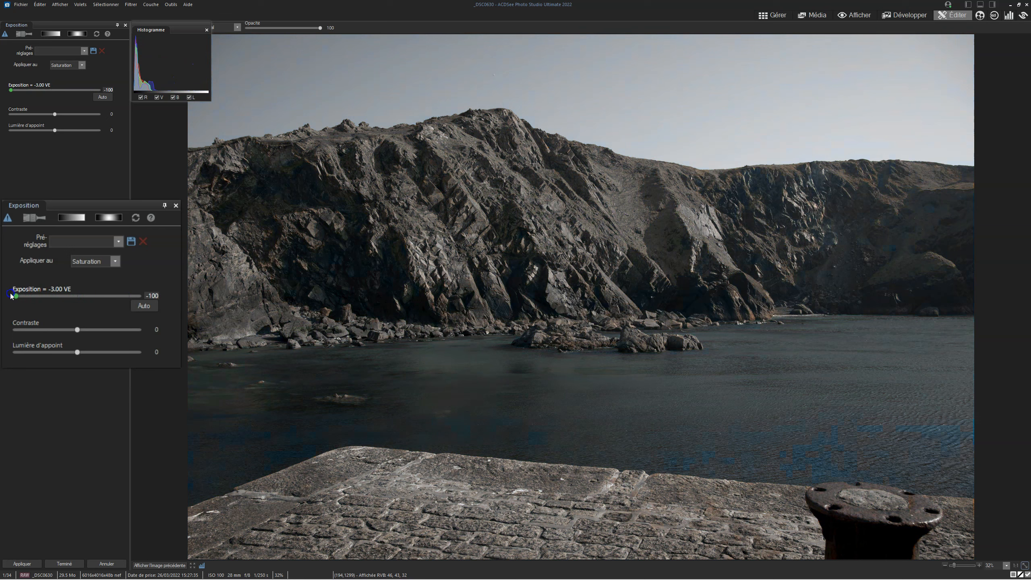
pyautogui.moveTo(7, 295); pyautogui.dragTo(97, 296)
pyautogui.doubleClick(98, 295)
# Try a contrast of 45 and a raised fill light on the Saturation channel, resetting each to 0.
pyautogui.click(78, 330)
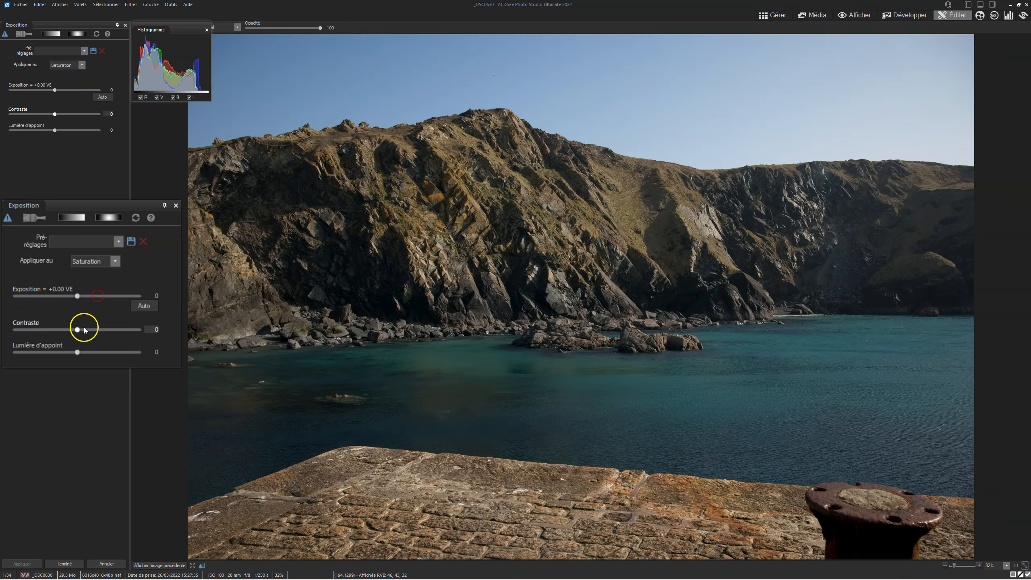
pyautogui.moveTo(78, 333); pyautogui.dragTo(37, 322)
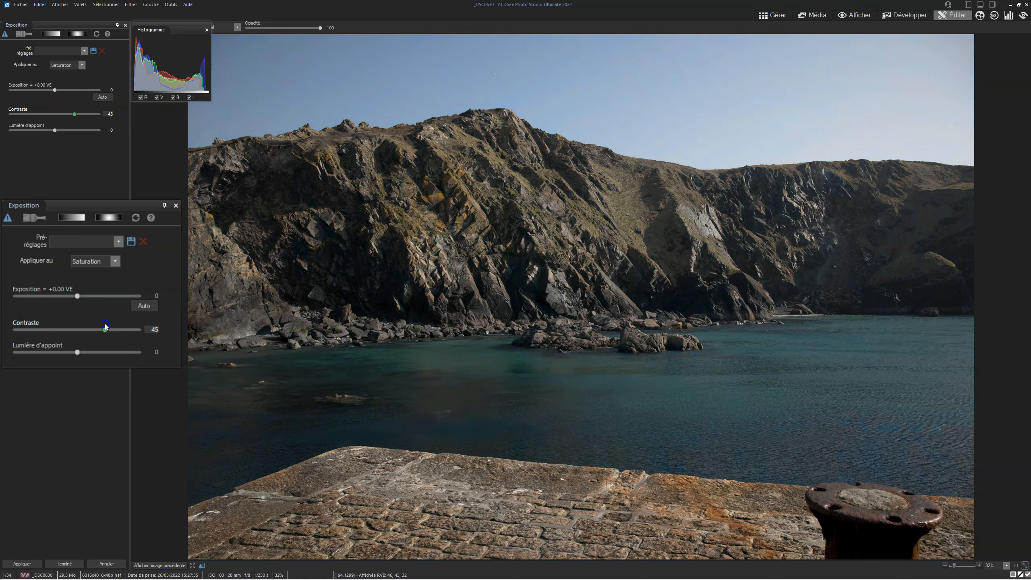
pyautogui.doubleClick(92, 328)
pyautogui.moveTo(86, 360); pyautogui.dragTo(134, 345)
pyautogui.doubleClick(135, 352)
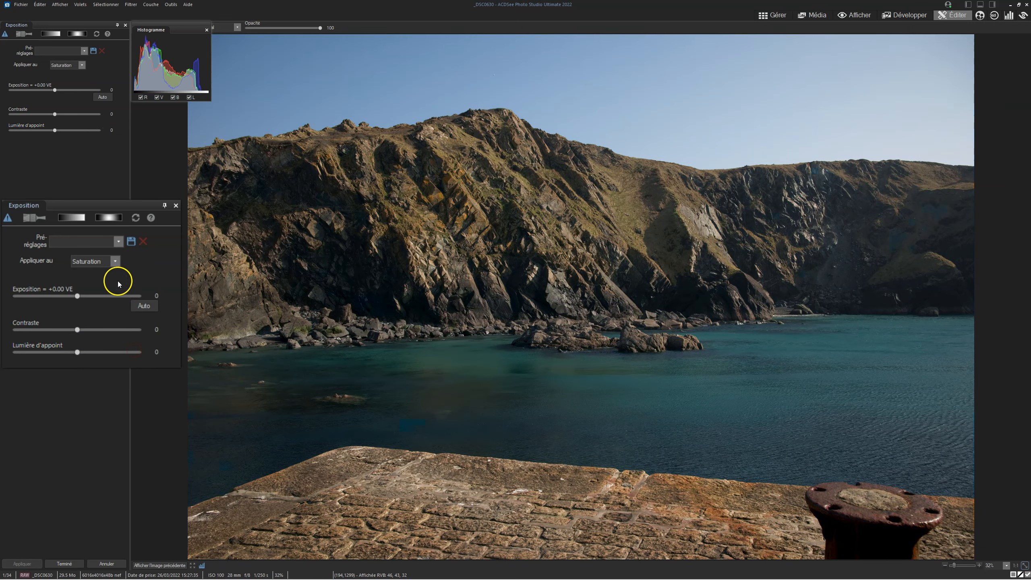
# Apply the adjustments to Luminosité, try a higher exposure and a contrast of 61, and reset both to 0.
pyautogui.click(116, 261)
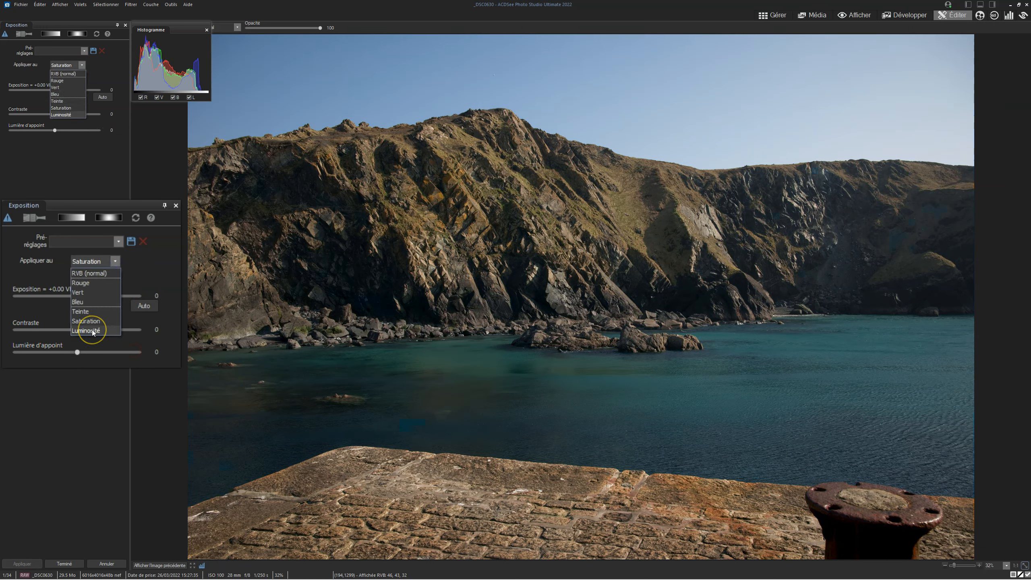
pyautogui.click(92, 330)
pyautogui.moveTo(77, 296); pyautogui.dragTo(124, 291)
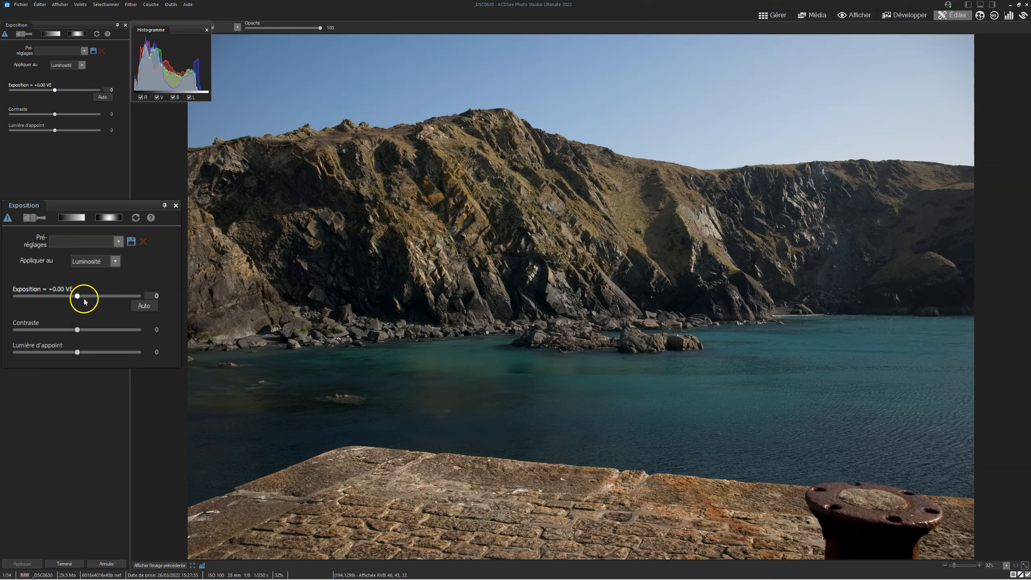
pyautogui.moveTo(77, 329); pyautogui.dragTo(116, 330)
pyautogui.rightClick(104, 327)
pyautogui.rightClick(93, 352)
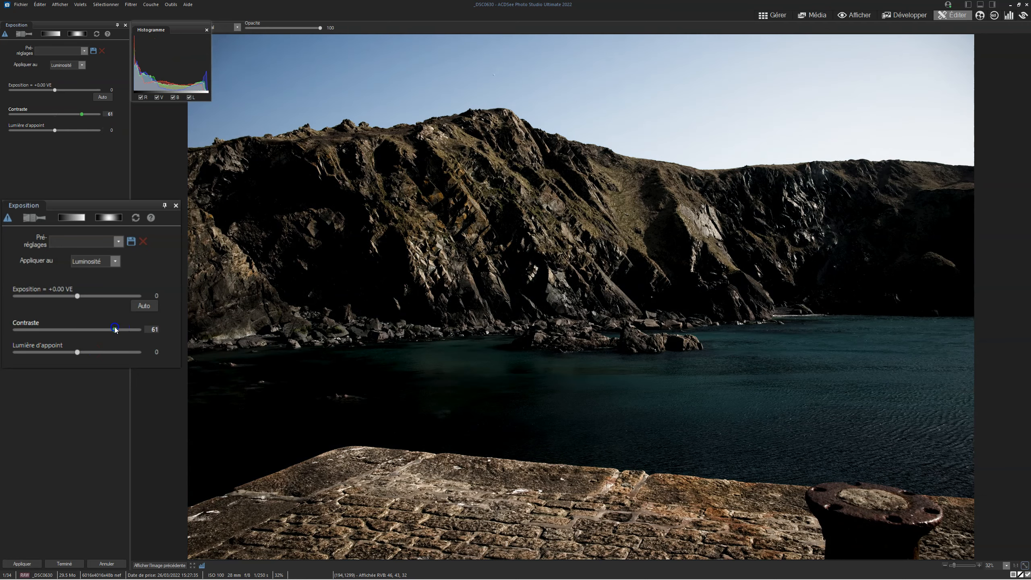
pyautogui.rightClick(116, 329)
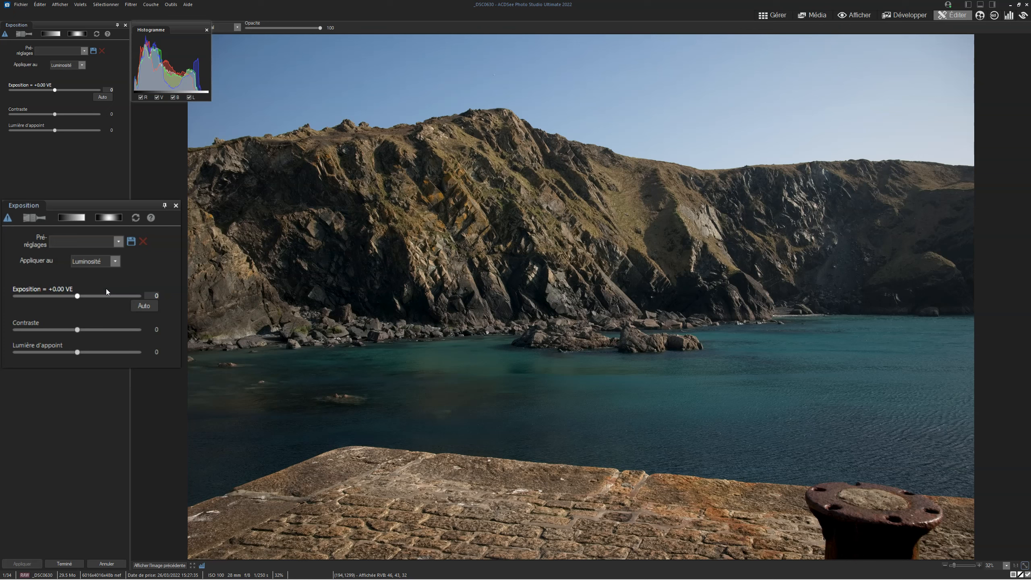
# Try brushing a luminosity contrast of 38 onto the cliffs, and reset the adjustment.
pyautogui.moveTo(78, 330)
pyautogui.mouseDown()
pyautogui.moveTo(105, 328)
pyautogui.moveTo(92, 326)
pyautogui.mouseUp()
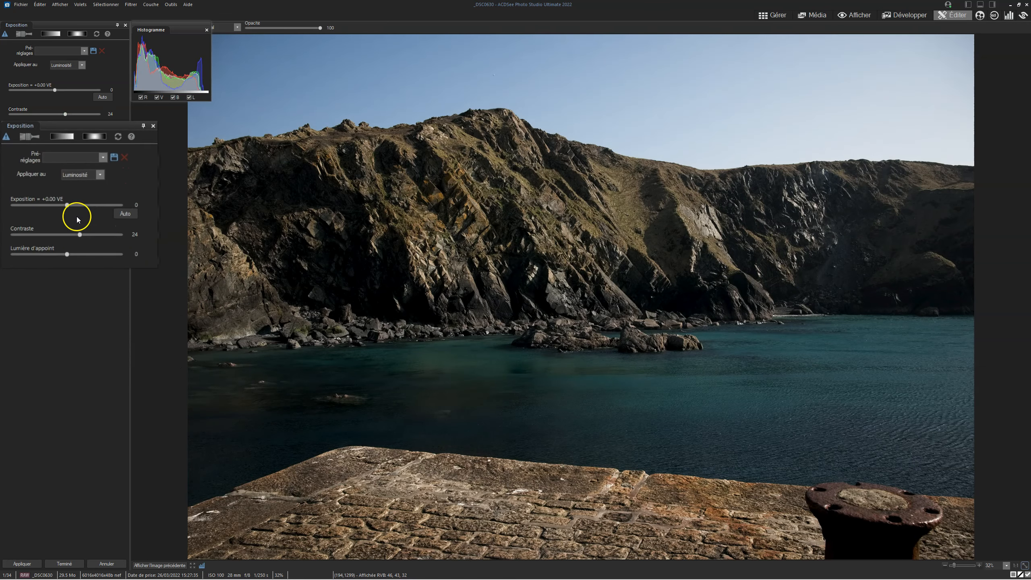
pyautogui.click(21, 43)
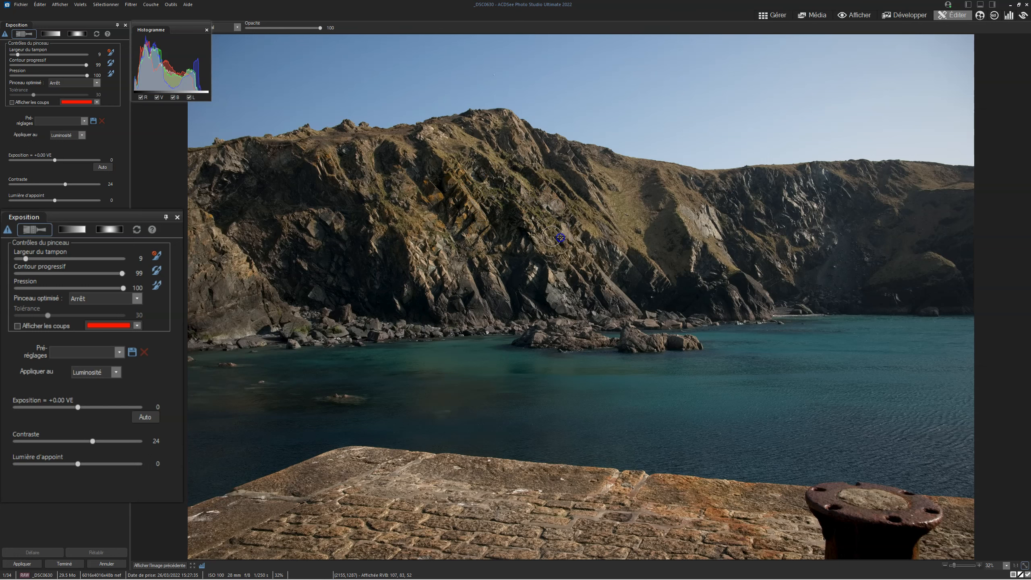
pyautogui.moveTo(499, 236)
pyautogui.mouseDown()
pyautogui.moveTo(573, 277)
pyautogui.moveTo(695, 214)
pyautogui.moveTo(760, 235)
pyautogui.moveTo(789, 200)
pyautogui.moveTo(733, 201)
pyautogui.moveTo(766, 267)
pyautogui.mouseUp()
pyautogui.moveTo(831, 241)
pyautogui.mouseDown()
pyautogui.moveTo(897, 189)
pyautogui.moveTo(846, 210)
pyautogui.moveTo(849, 233)
pyautogui.moveTo(830, 252)
pyautogui.mouseUp()
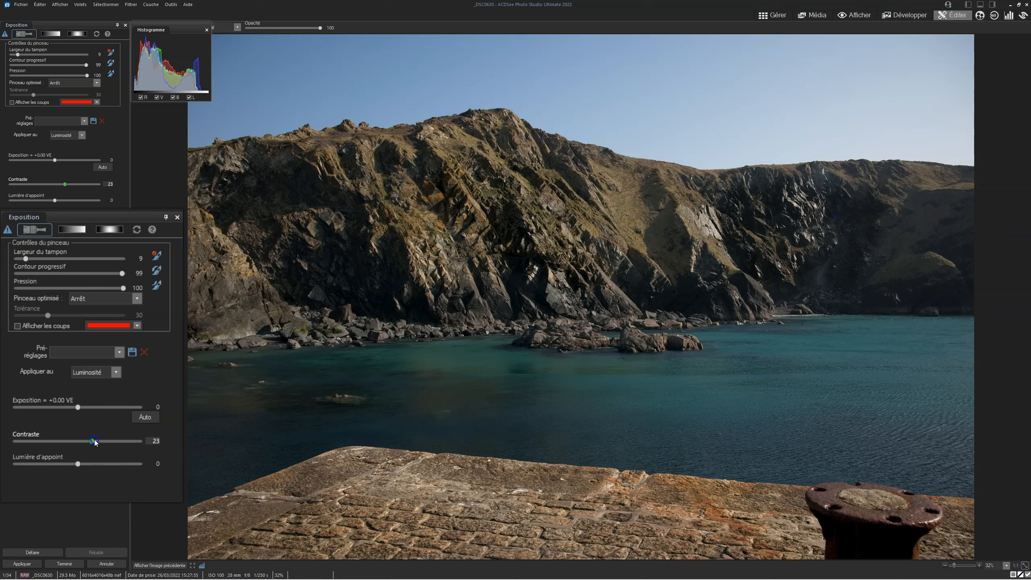
pyautogui.moveTo(95, 441)
pyautogui.mouseDown()
pyautogui.moveTo(70, 441)
pyautogui.moveTo(111, 432)
pyautogui.moveTo(81, 430)
pyautogui.moveTo(105, 431)
pyautogui.mouseUp()
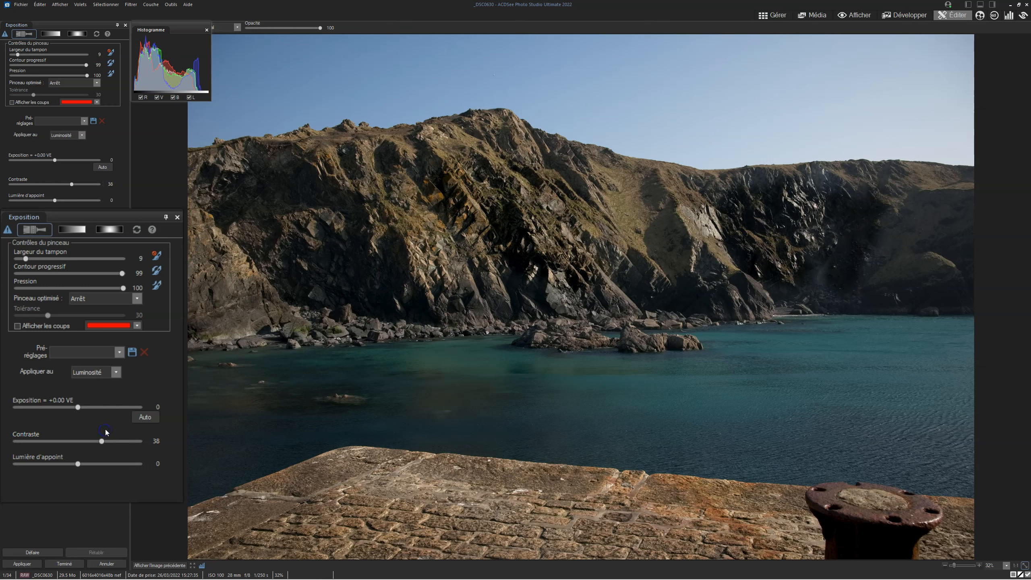
pyautogui.click(137, 229)
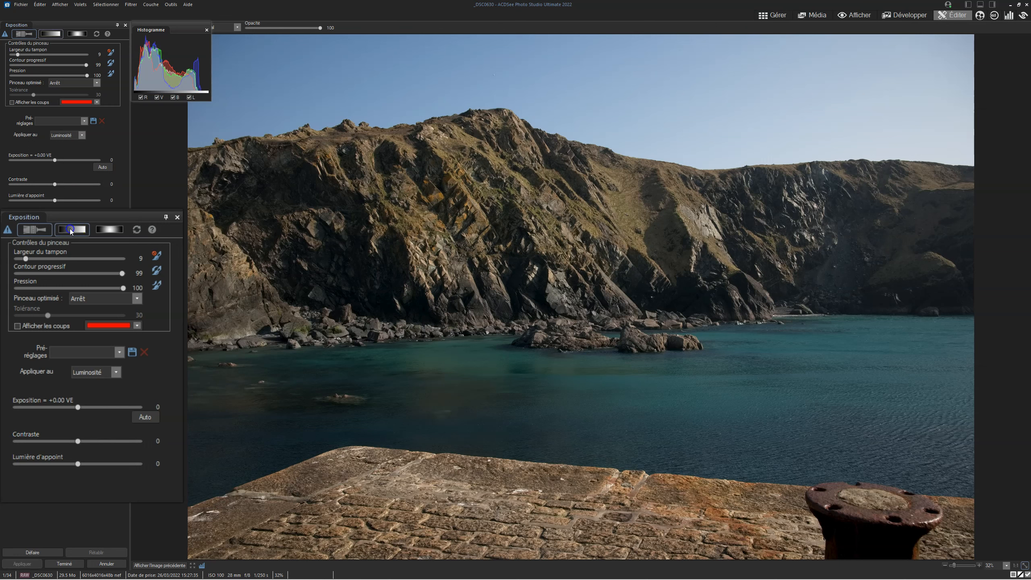
# Try a luminosity contrast of 44 through a linear gradient covering the sky and cliffs, and reset the adjustment.
pyautogui.click(70, 229)
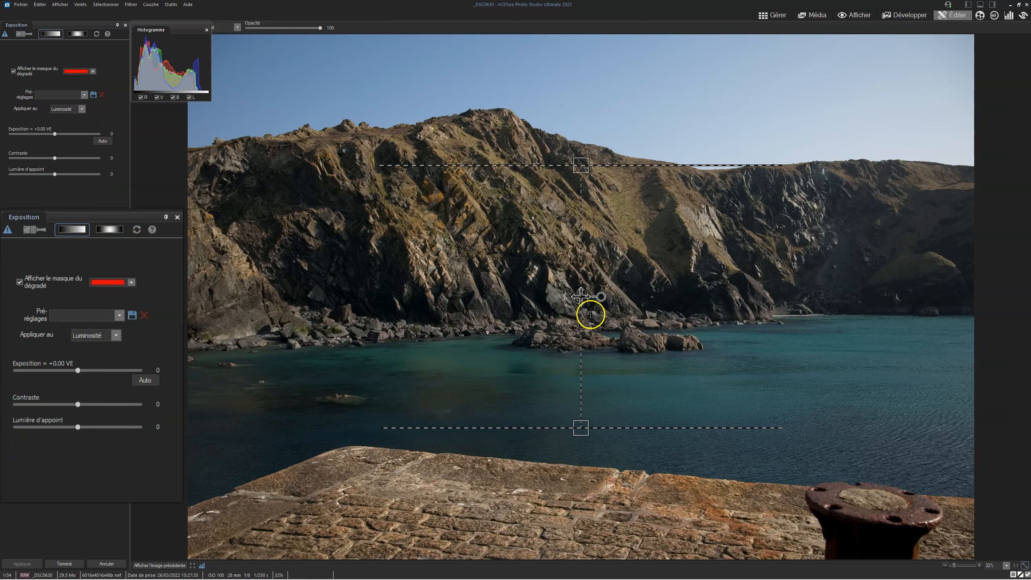
pyautogui.moveTo(580, 295)
pyautogui.mouseDown()
pyautogui.moveTo(576, 226)
pyautogui.moveTo(576, 350)
pyautogui.moveTo(576, 305)
pyautogui.mouseUp()
pyautogui.moveTo(576, 353); pyautogui.dragTo(578, 389)
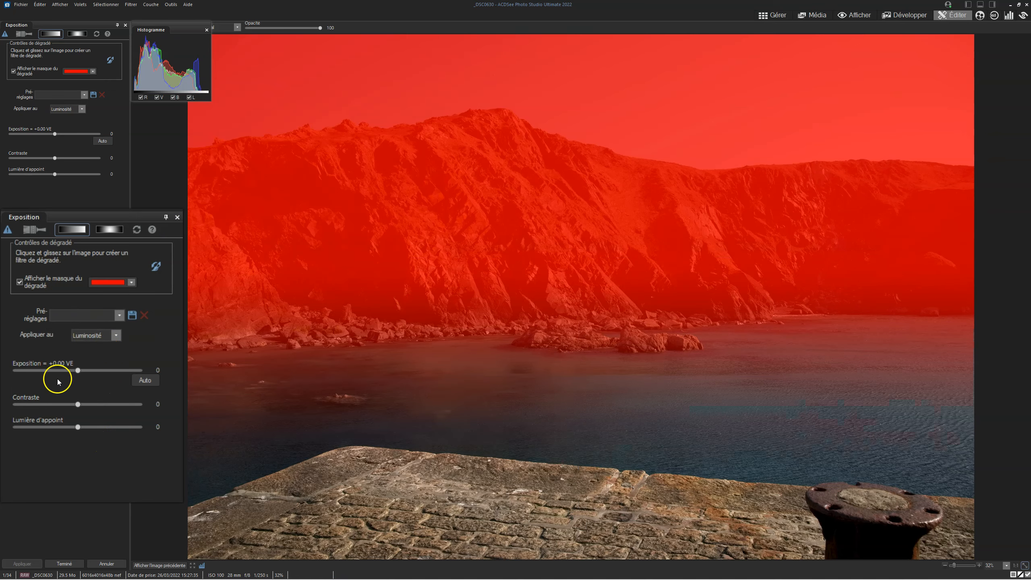
pyautogui.moveTo(78, 405); pyautogui.dragTo(105, 406)
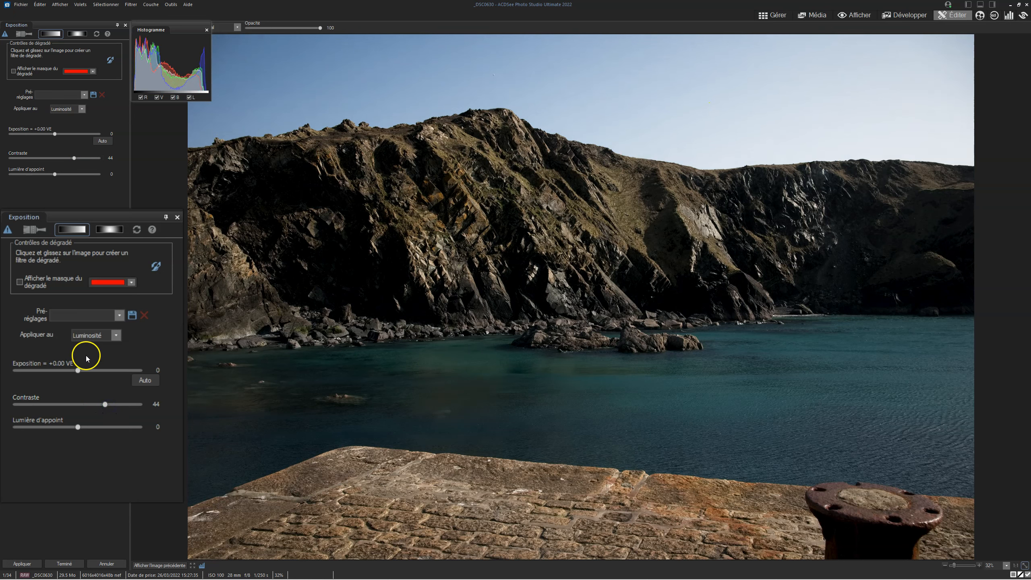
pyautogui.click(136, 230)
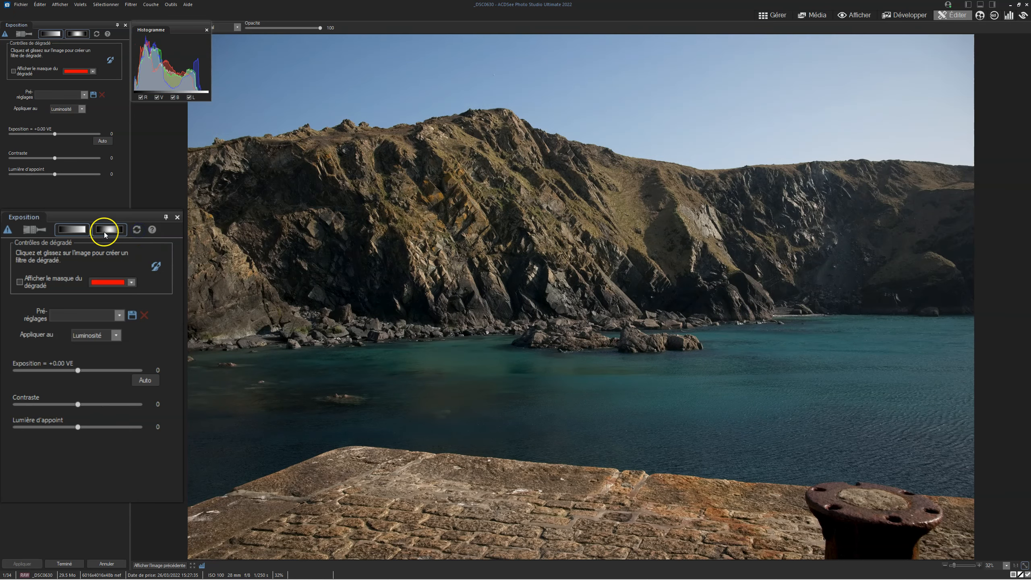
# Place a radial gradient over the large cliff and set the luminosity contrast to 52.
pyautogui.click(105, 233)
pyautogui.moveTo(581, 297); pyautogui.dragTo(459, 236)
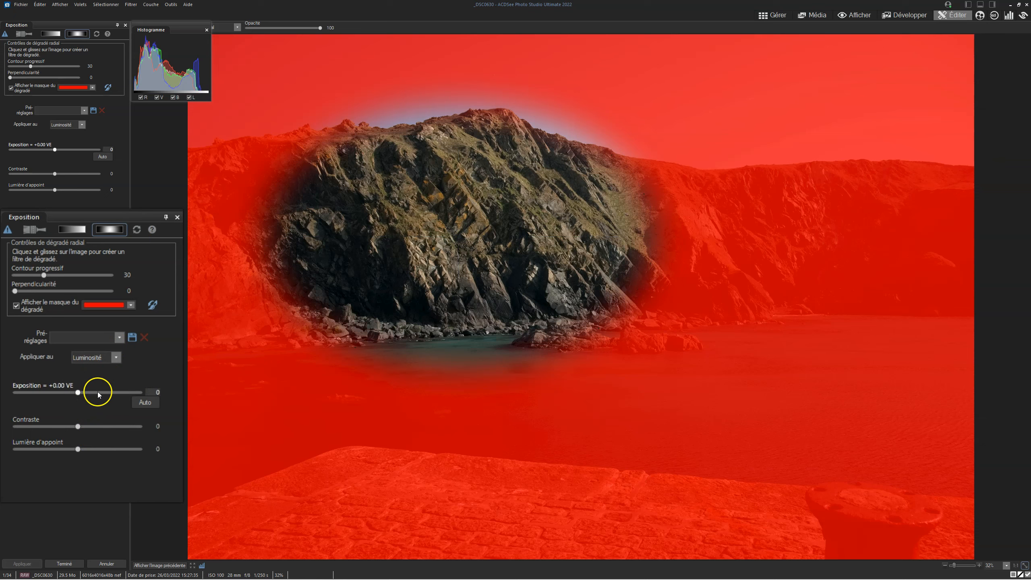
pyautogui.moveTo(85, 431); pyautogui.dragTo(114, 430)
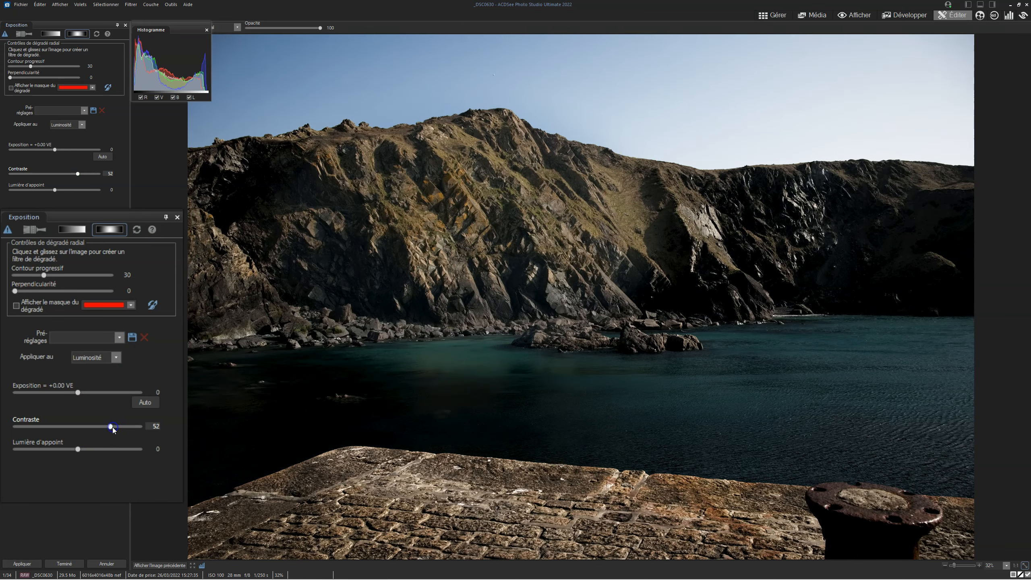
# Set the radial gradient's feathering (Contour progressif) to 100 and invert the gradient, checking it with the mask display.
pyautogui.moveTo(492, 283)
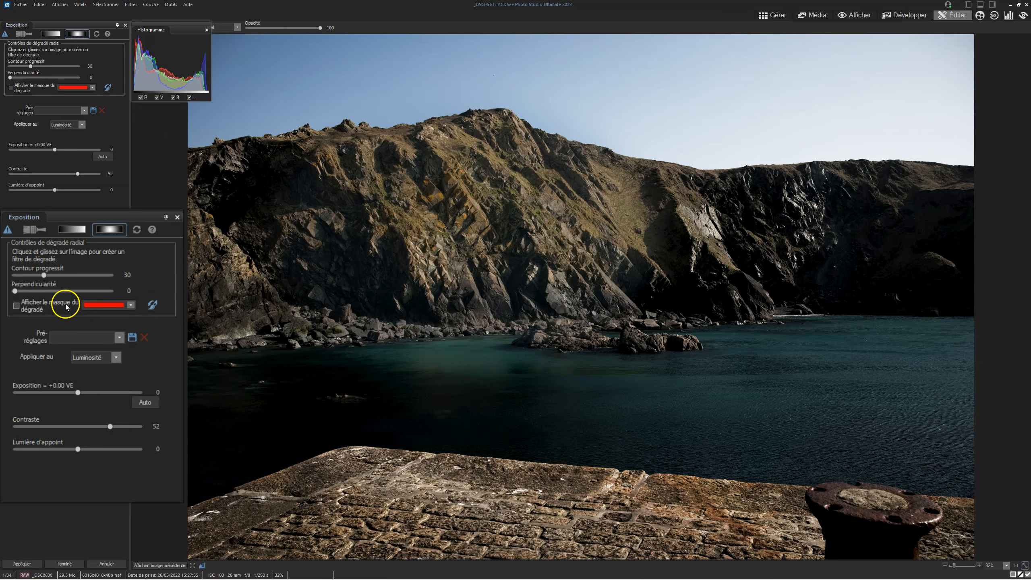
pyautogui.moveTo(50, 277); pyautogui.dragTo(149, 278)
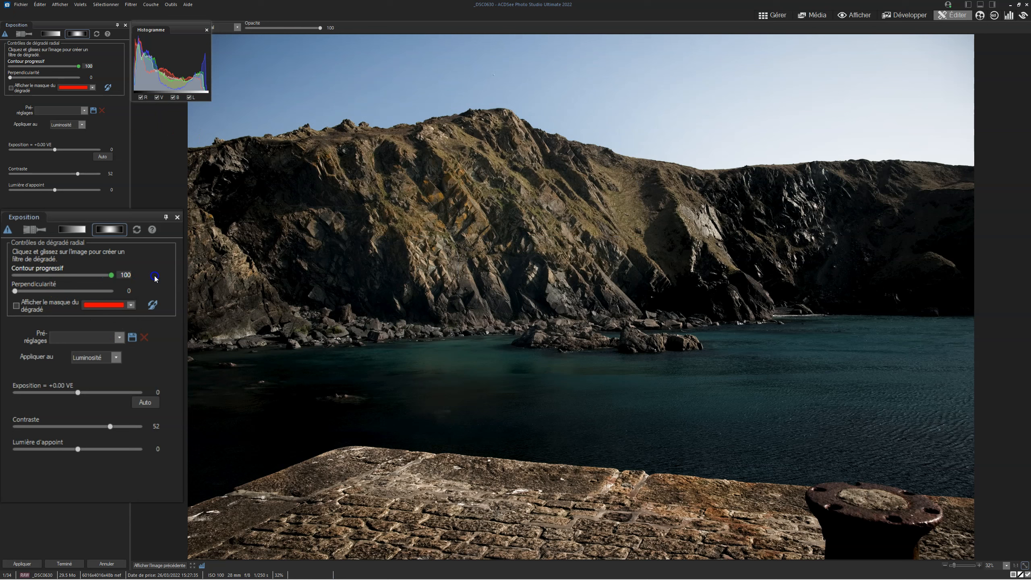
pyautogui.click(16, 306)
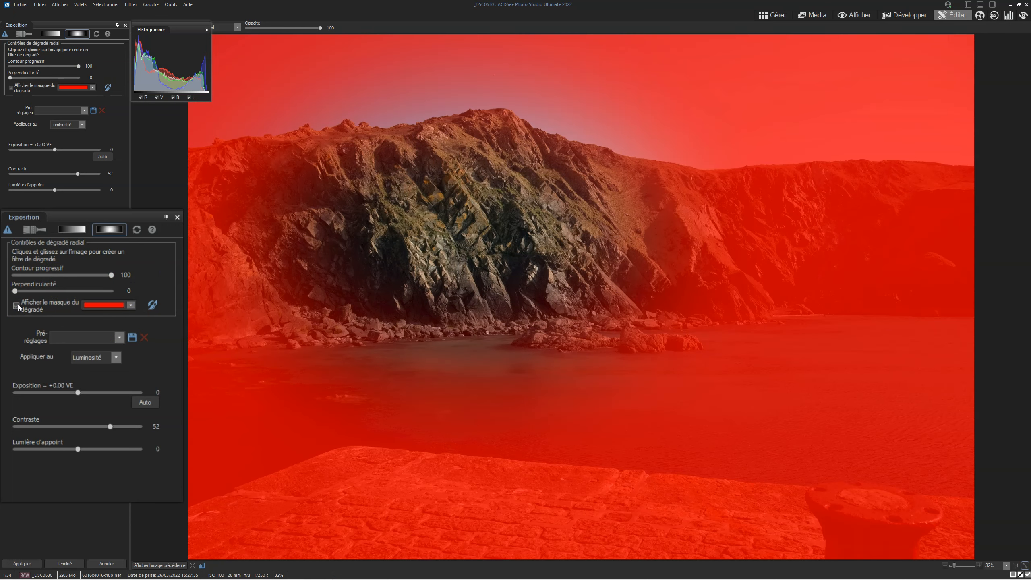
pyautogui.click(154, 305)
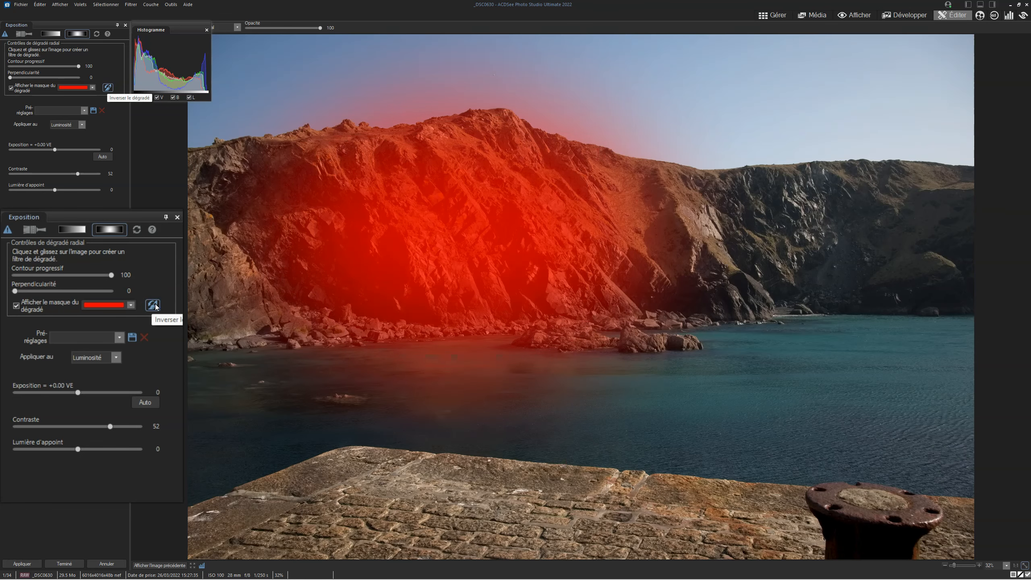
pyautogui.click(17, 306)
# Set the radial gradient's contrast to 54, apply the adjustment and finish the Exposition filter.
pyautogui.moveTo(110, 426); pyautogui.dragTo(111, 427)
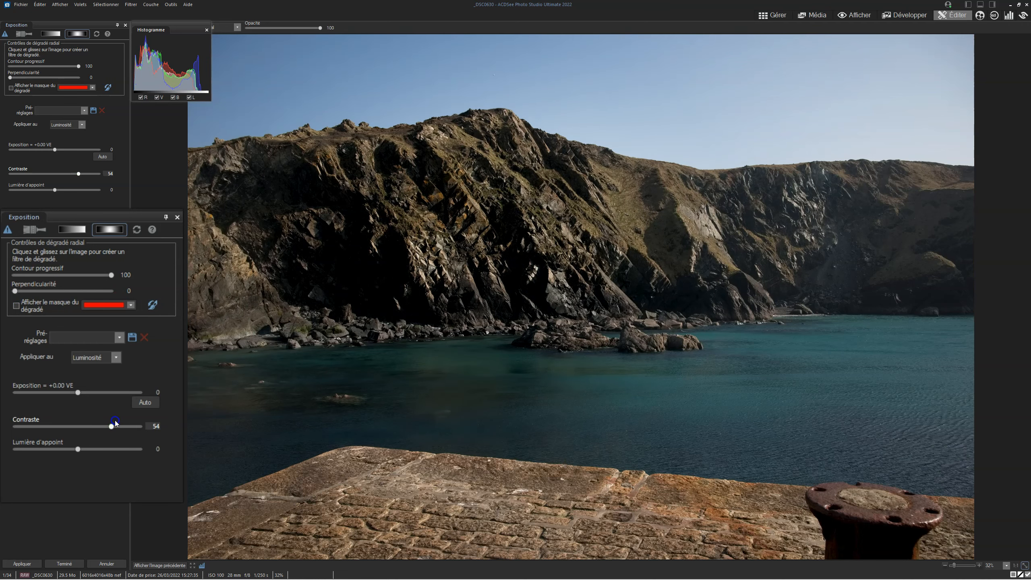
pyautogui.moveTo(463, 237); pyautogui.dragTo(537, 234)
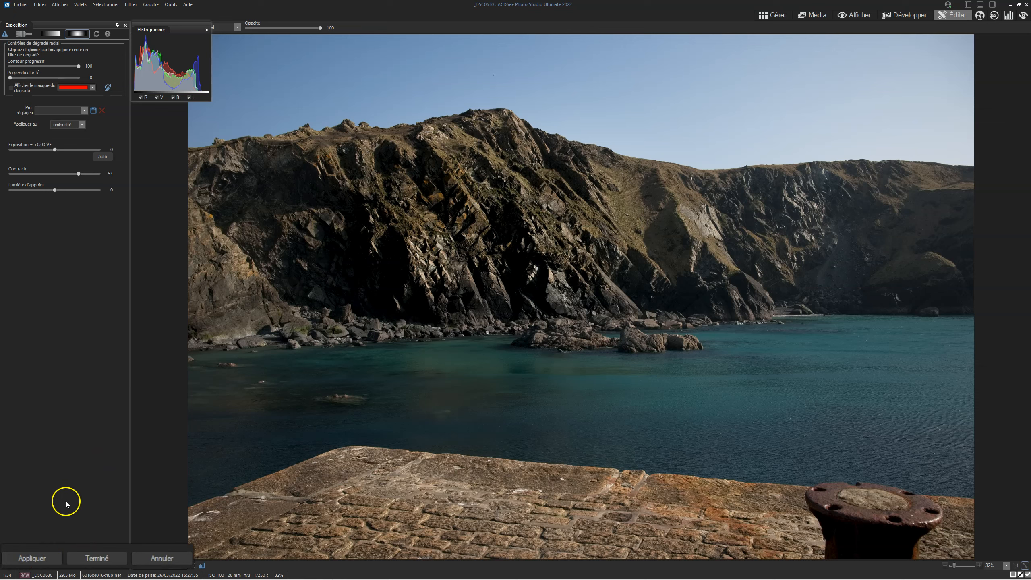
pyautogui.click(46, 559)
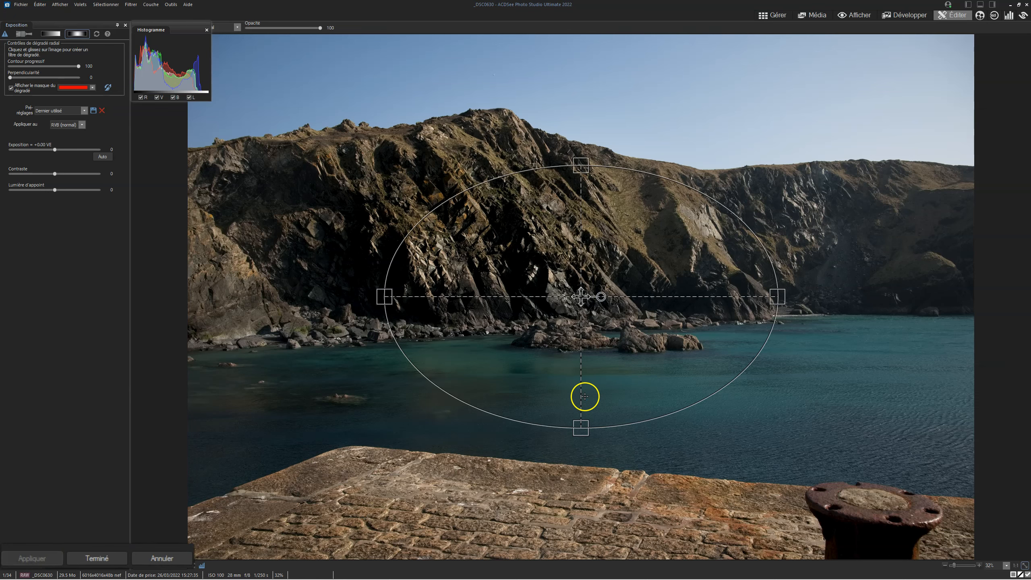
pyautogui.press('s')
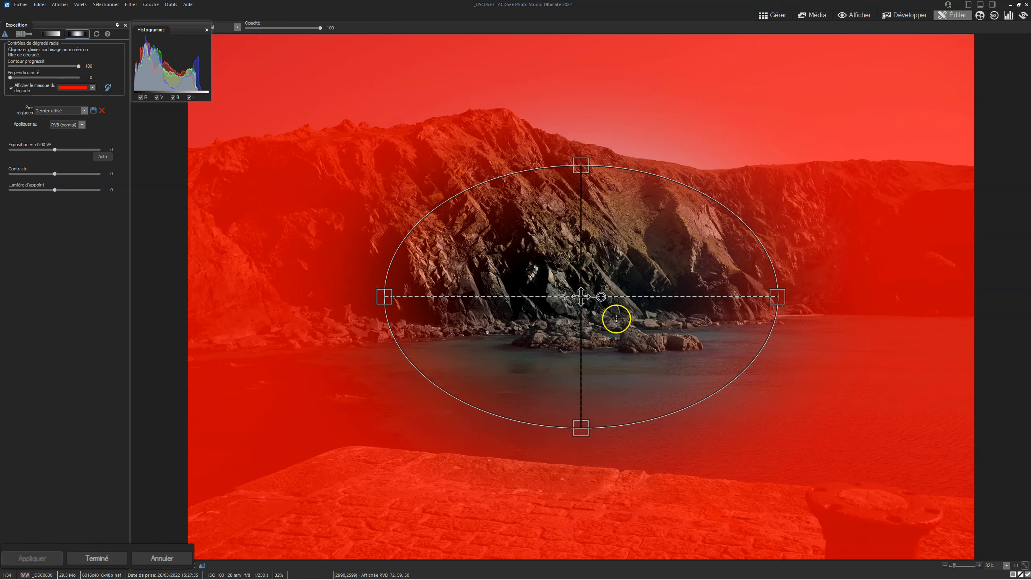
pyautogui.click(71, 564)
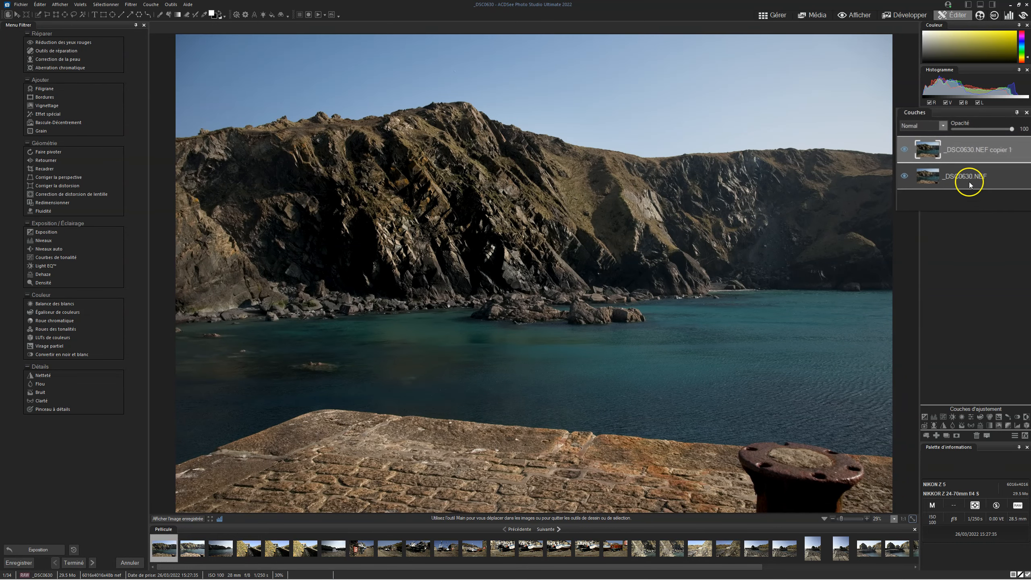
# Compare the photo before and after by repeatedly hiding and showing the copied layer.
pyautogui.click(903, 151)
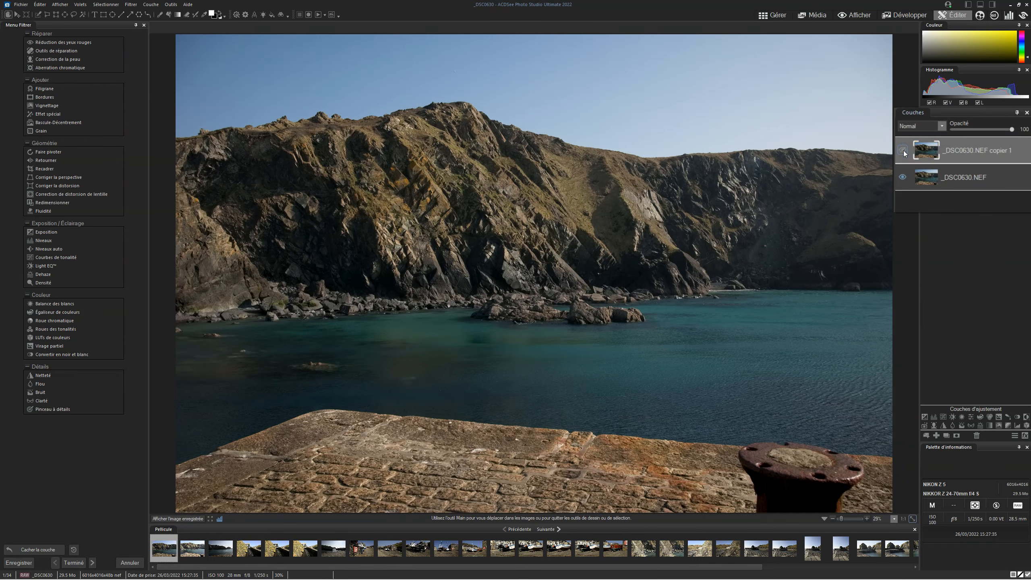
pyautogui.click(903, 151)
pyautogui.click(903, 151)
pyautogui.click(903, 151)
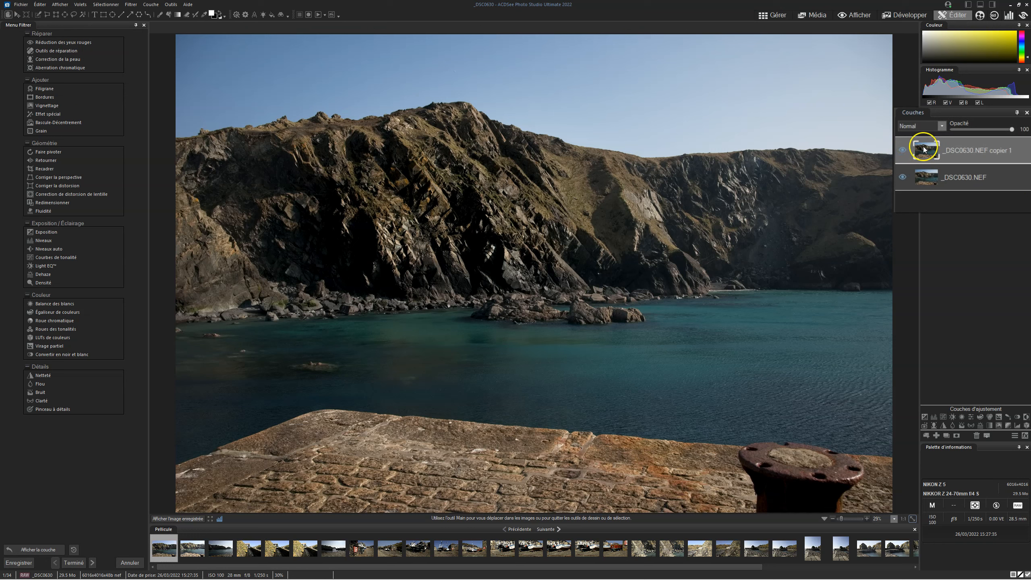
pyautogui.click(903, 151)
# Try lowering the copied layer's opacity, restore it to 100 and check the blend mode choices.
pyautogui.moveTo(1012, 130); pyautogui.dragTo(841, 127)
pyautogui.click(941, 126)
pyautogui.click(942, 126)
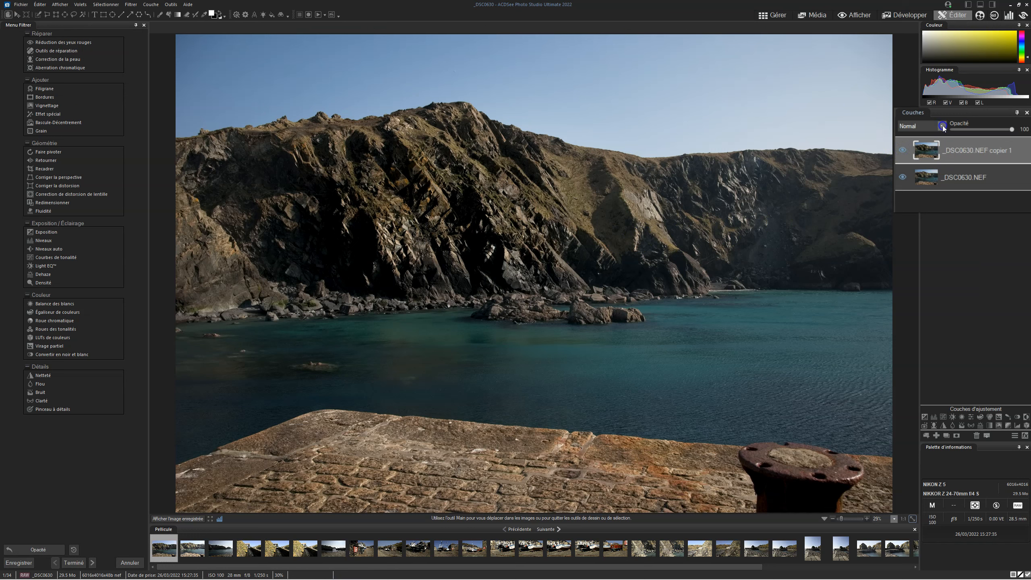